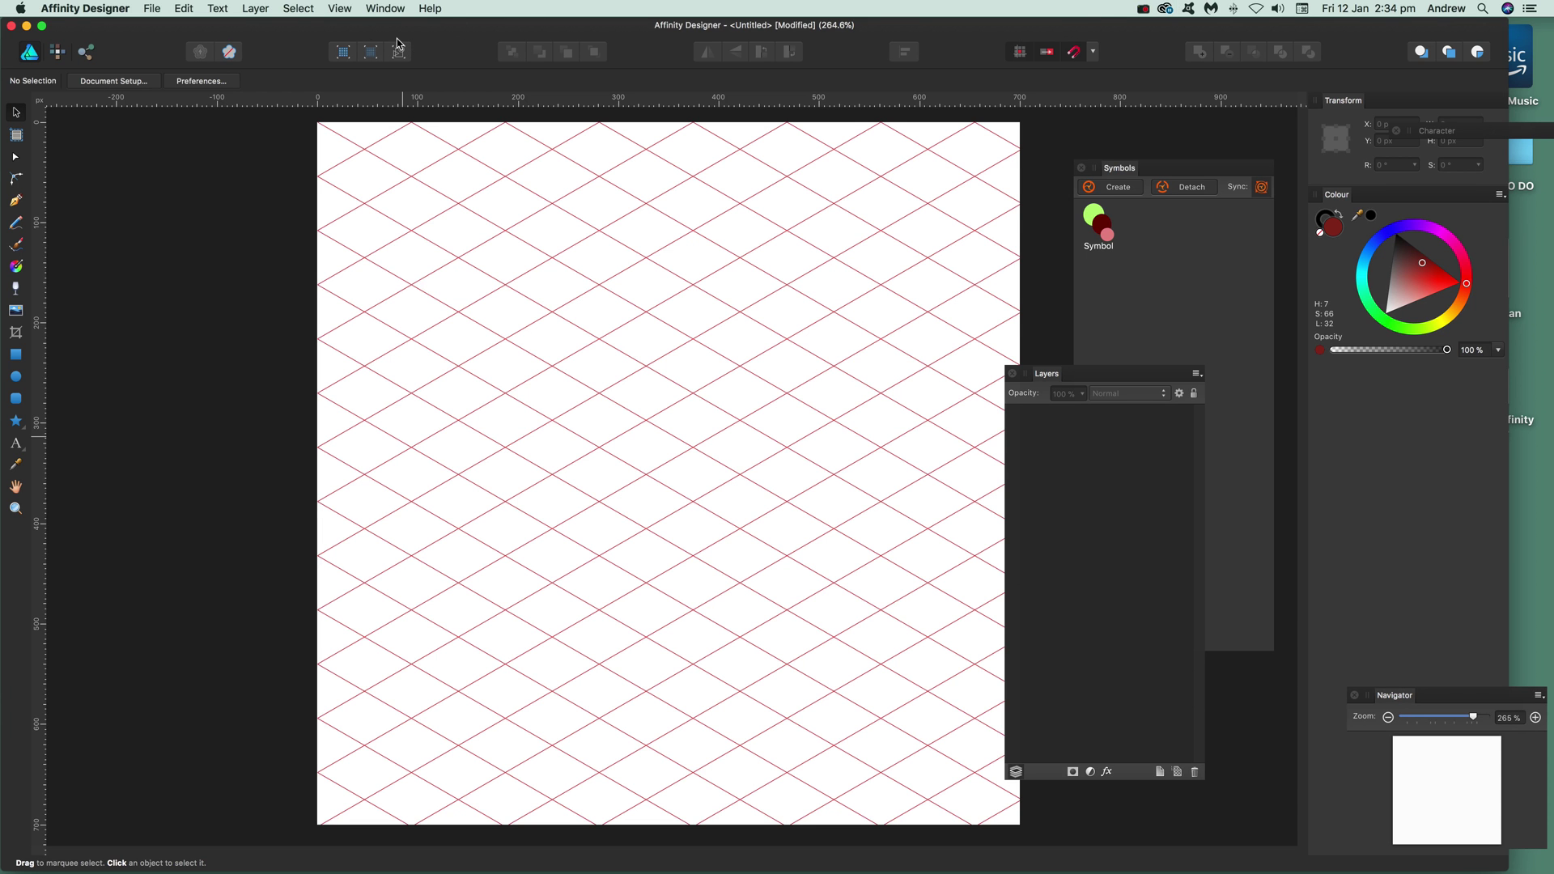
- Hide the isometric page grid from the View menu, then show it again
click(340, 8)
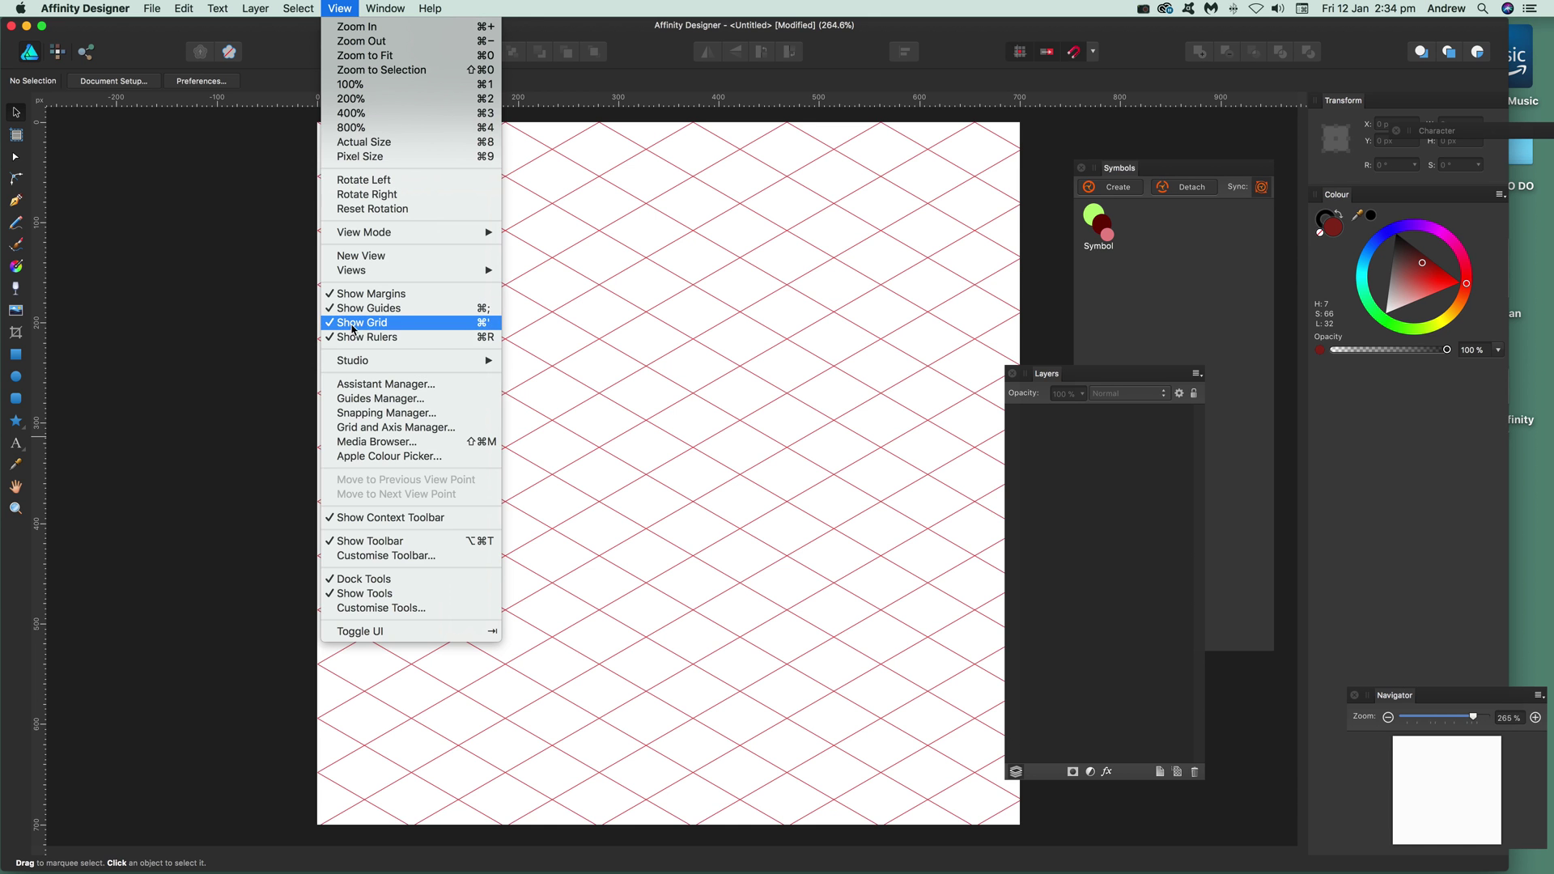
click(380, 324)
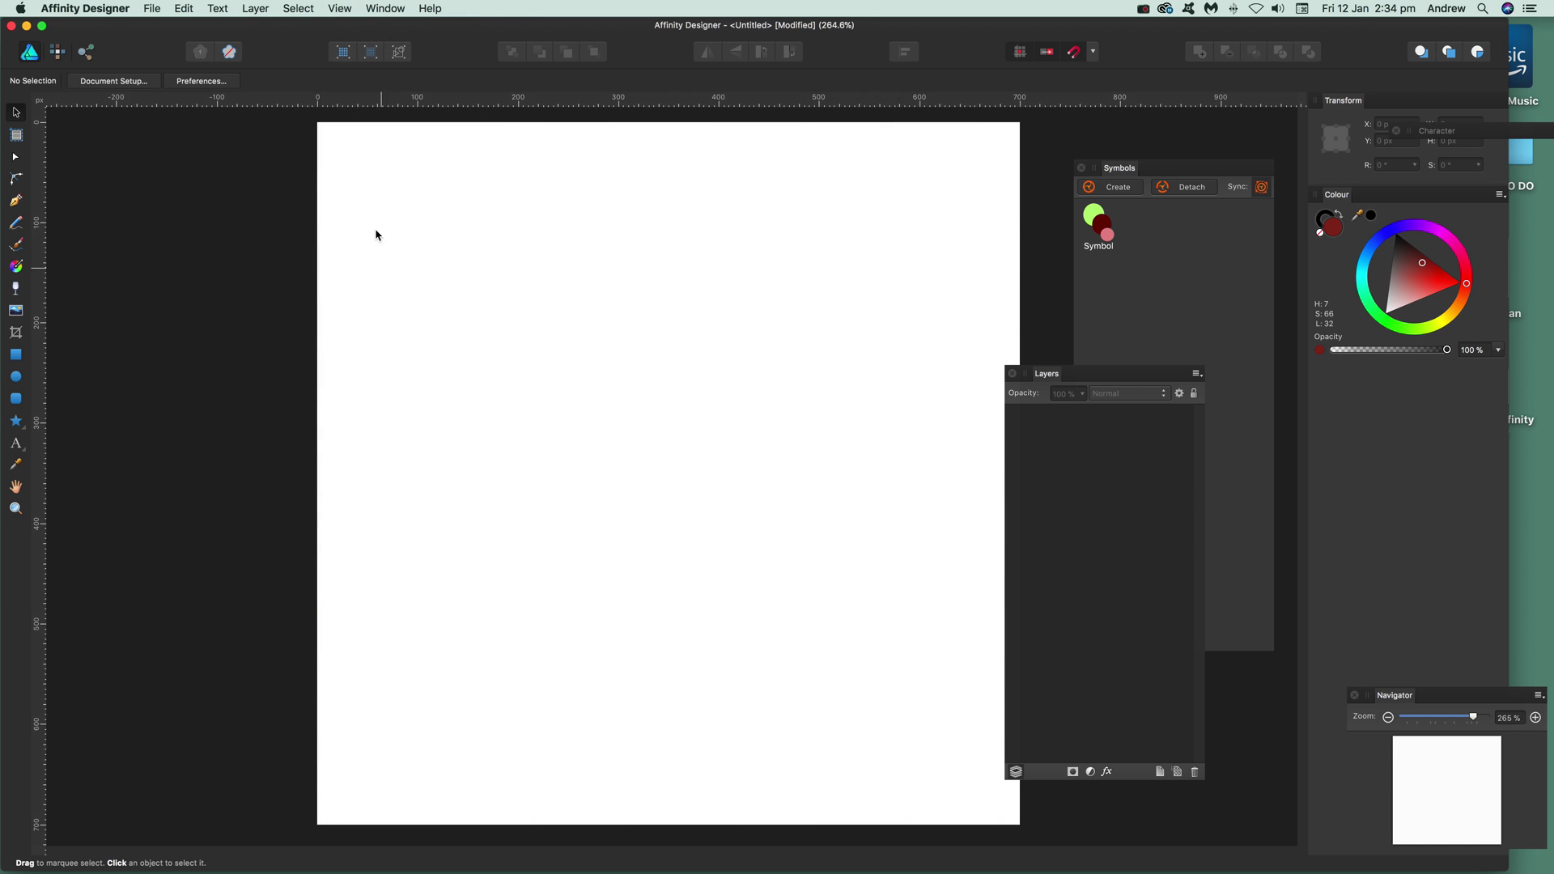
click(341, 8)
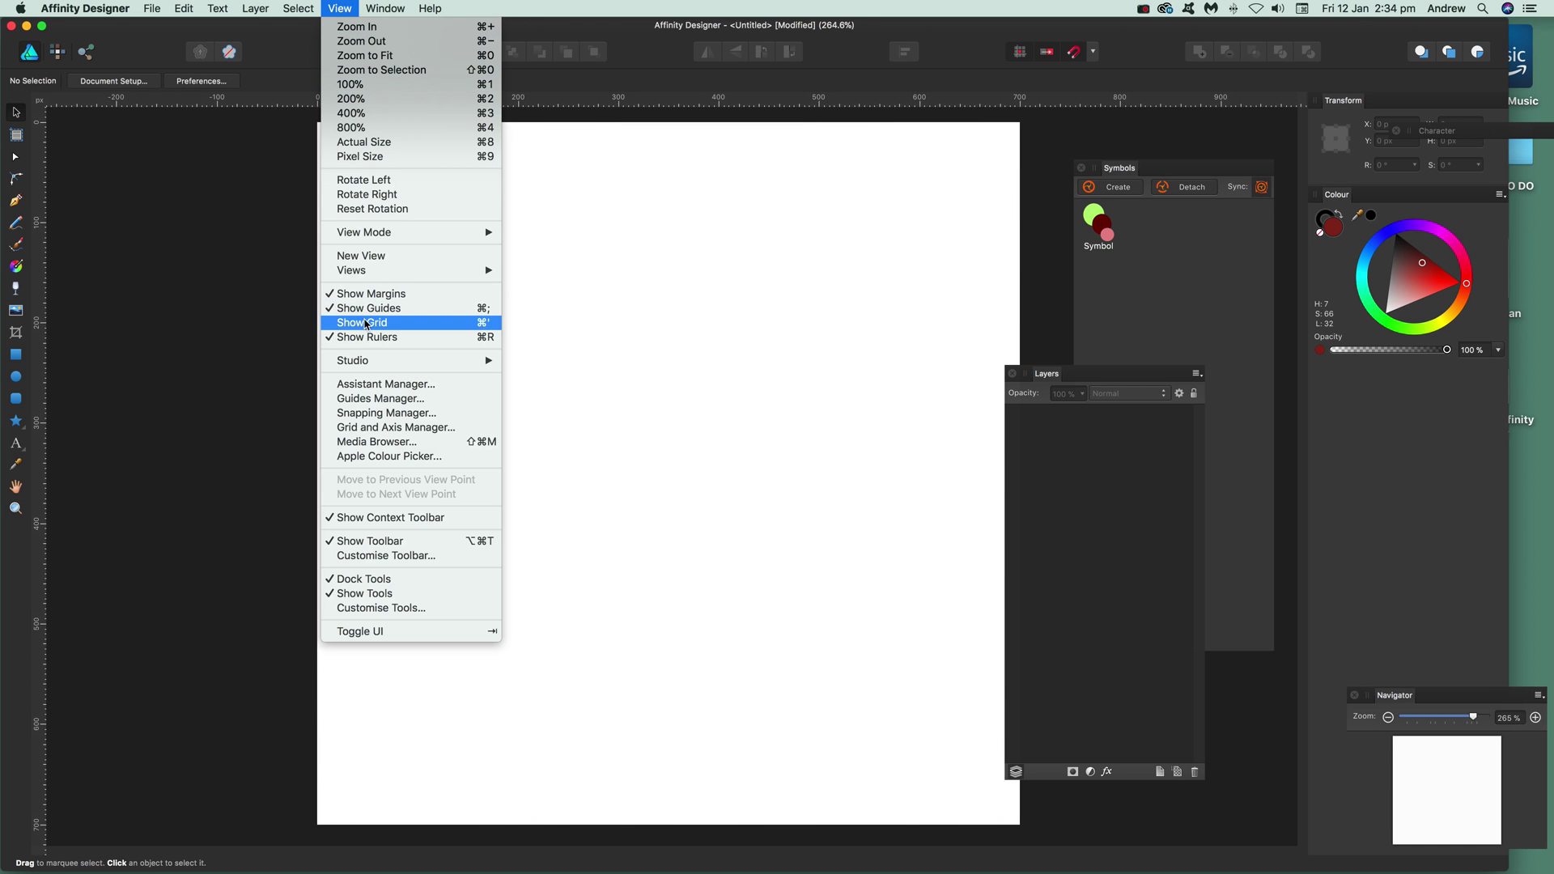
click(366, 323)
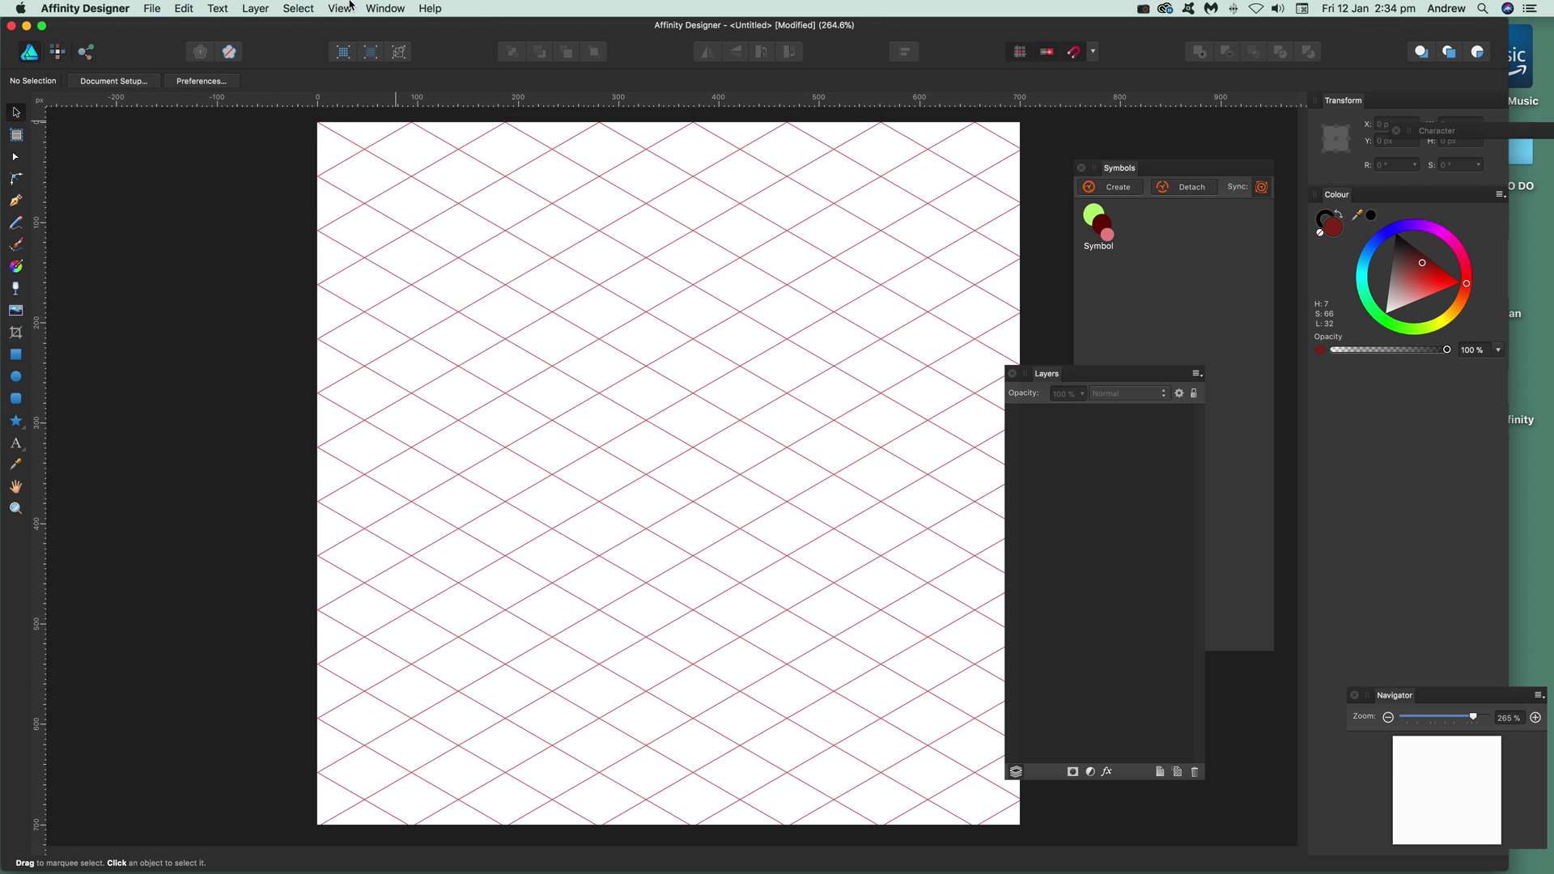
click(349, 6)
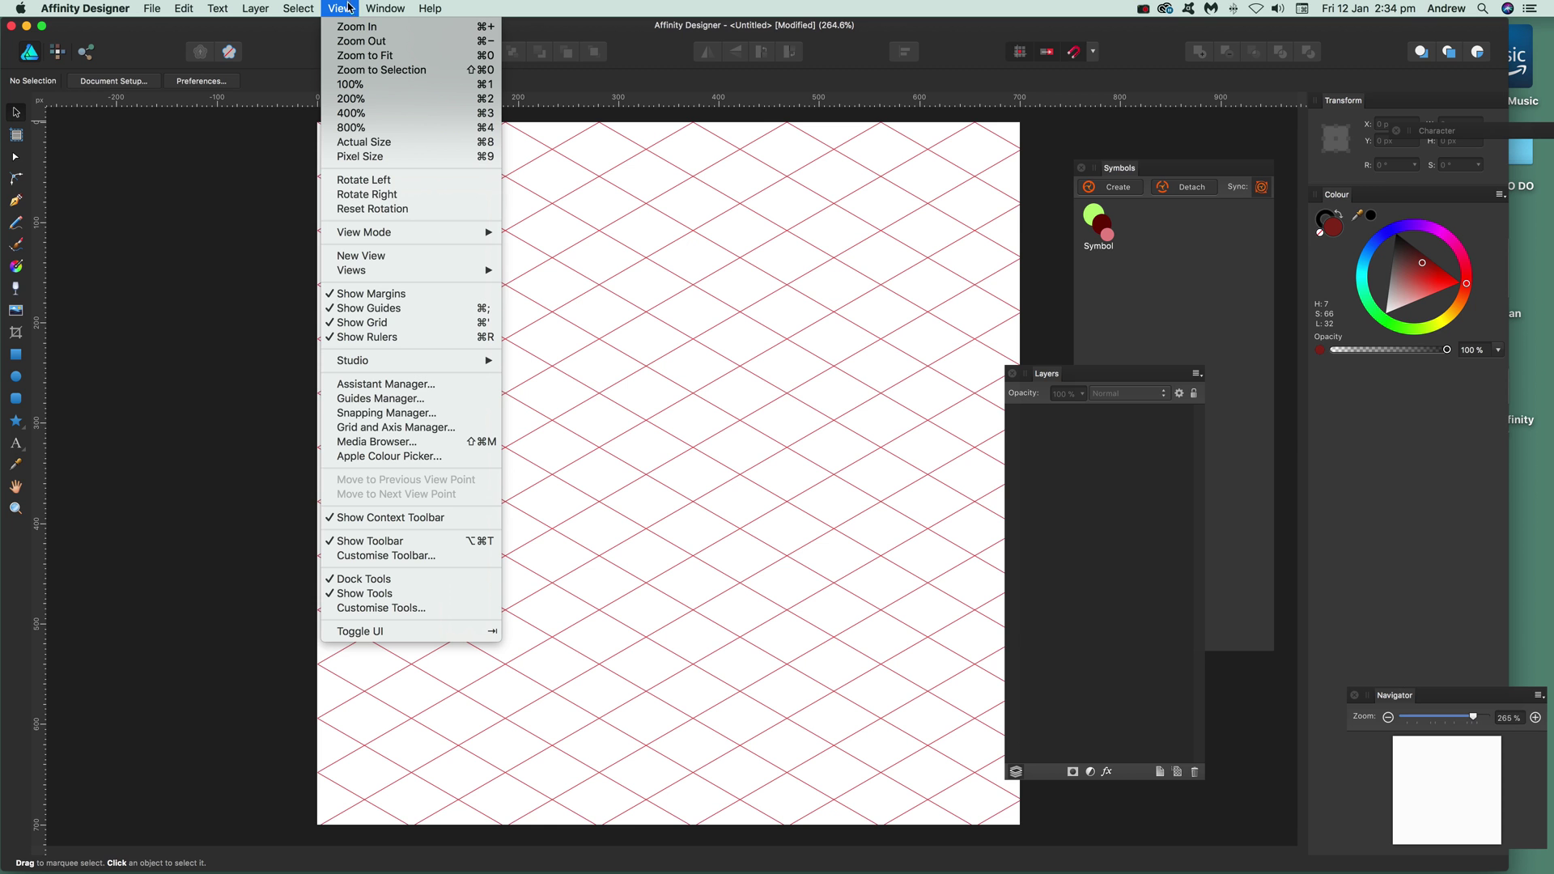
- In Grid and Axis Manager, enable automatic grid, darken grid lines to near-black, fade subdivisions
click(418, 430)
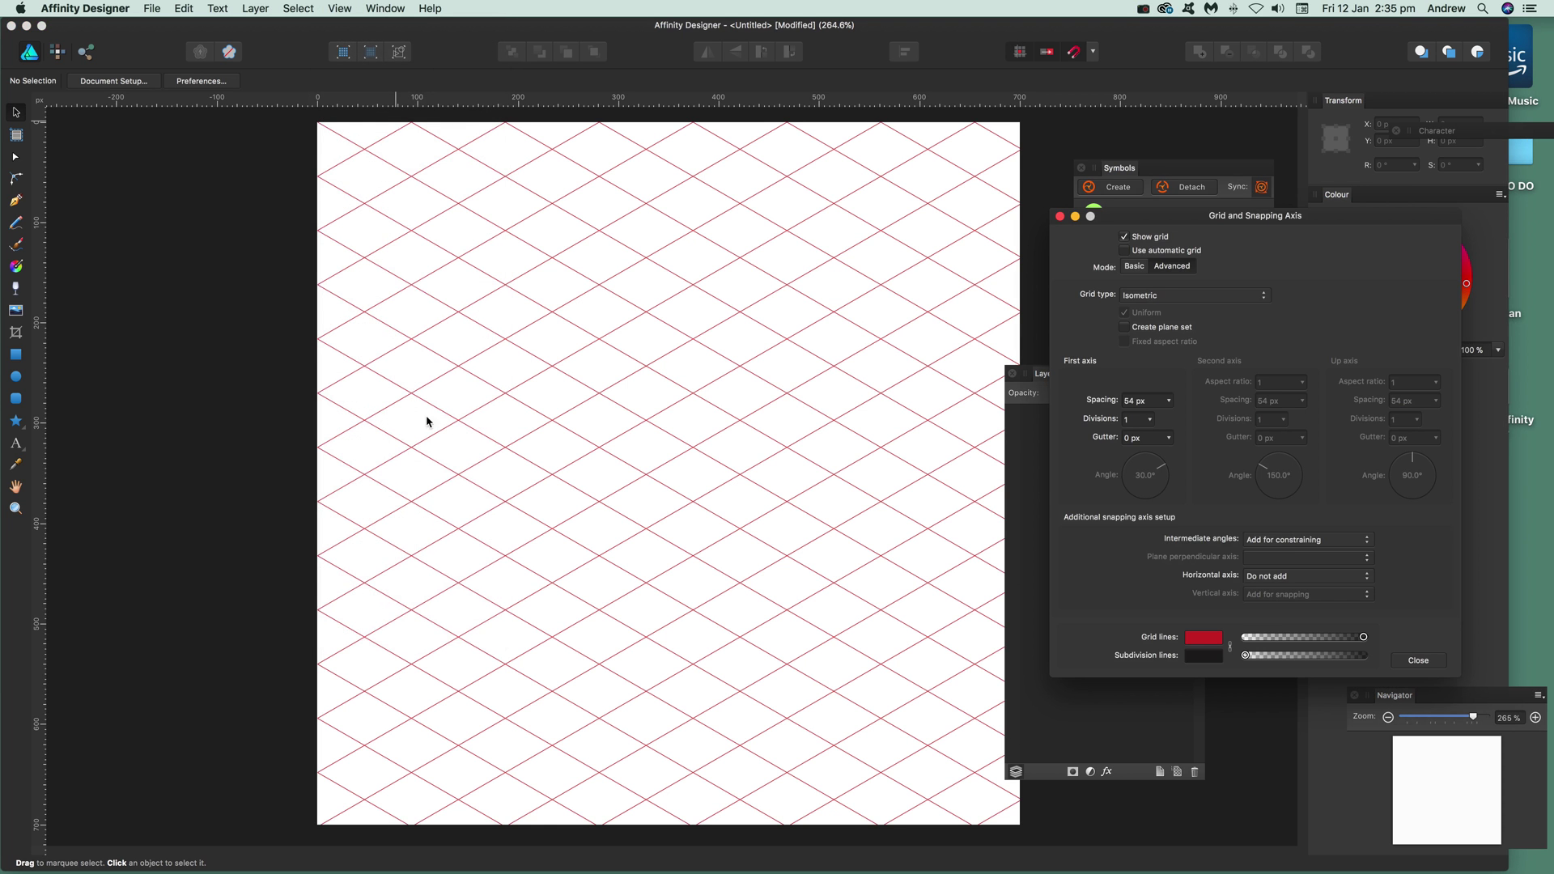
drag(1130, 221, 876, 214)
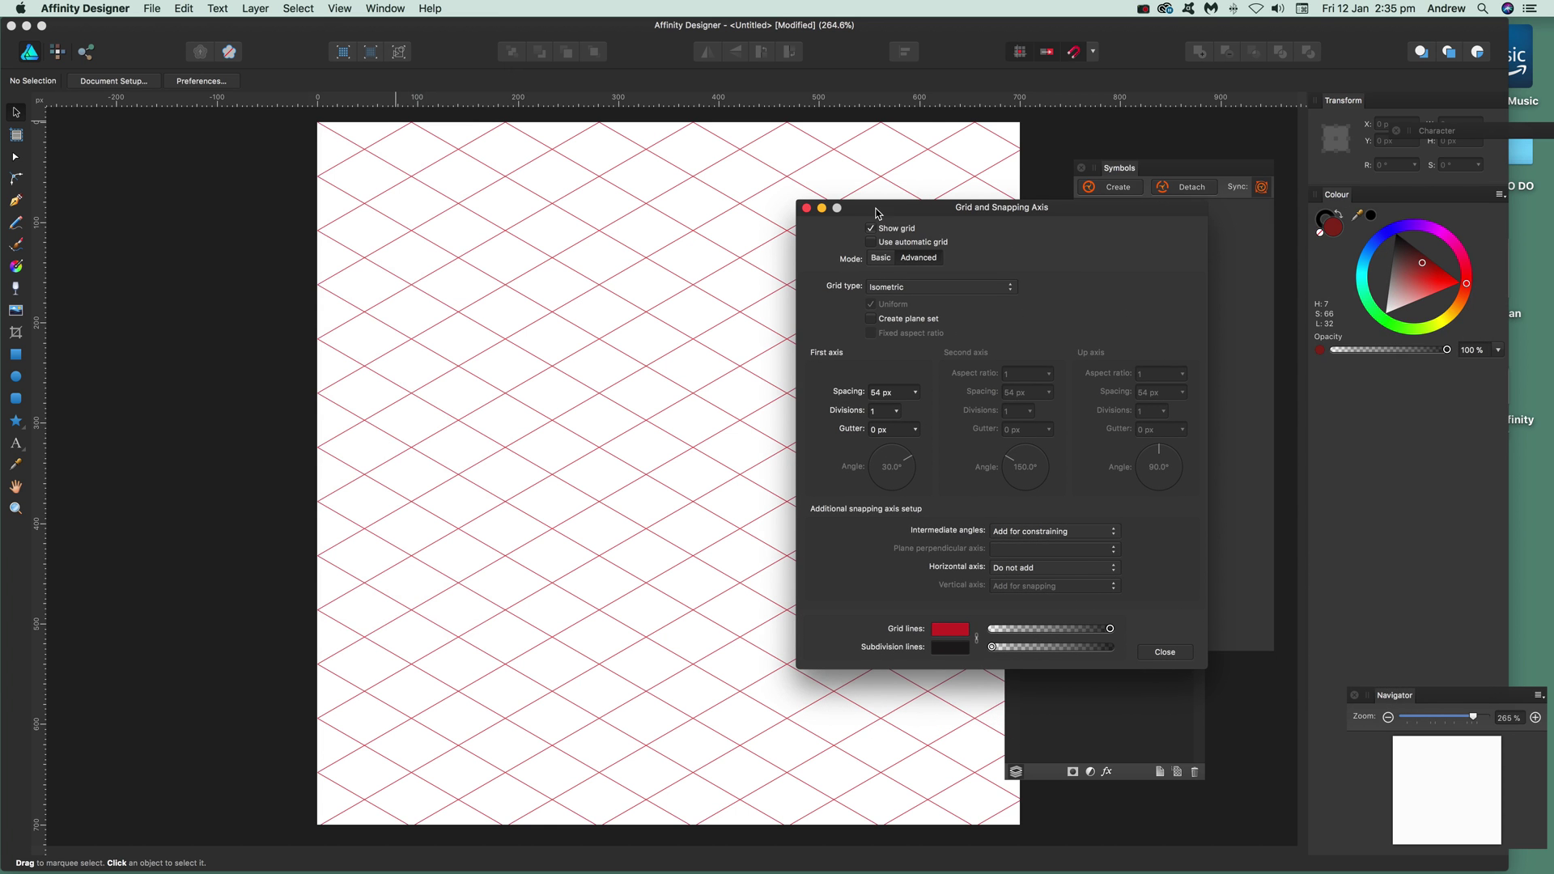
click(872, 243)
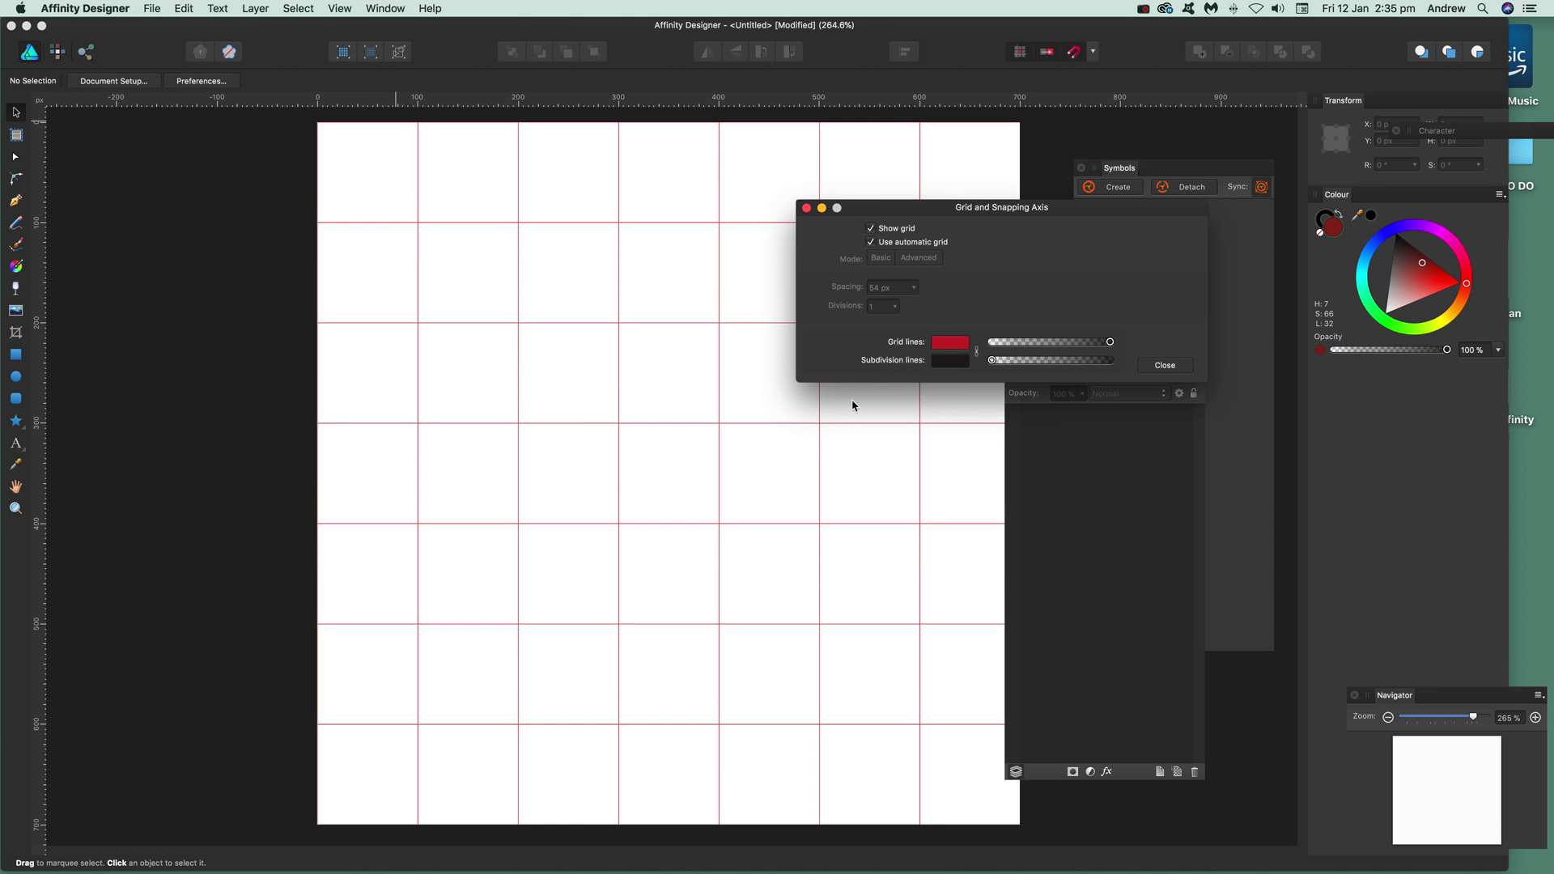
click(949, 347)
drag(1022, 458, 990, 429)
click(1004, 335)
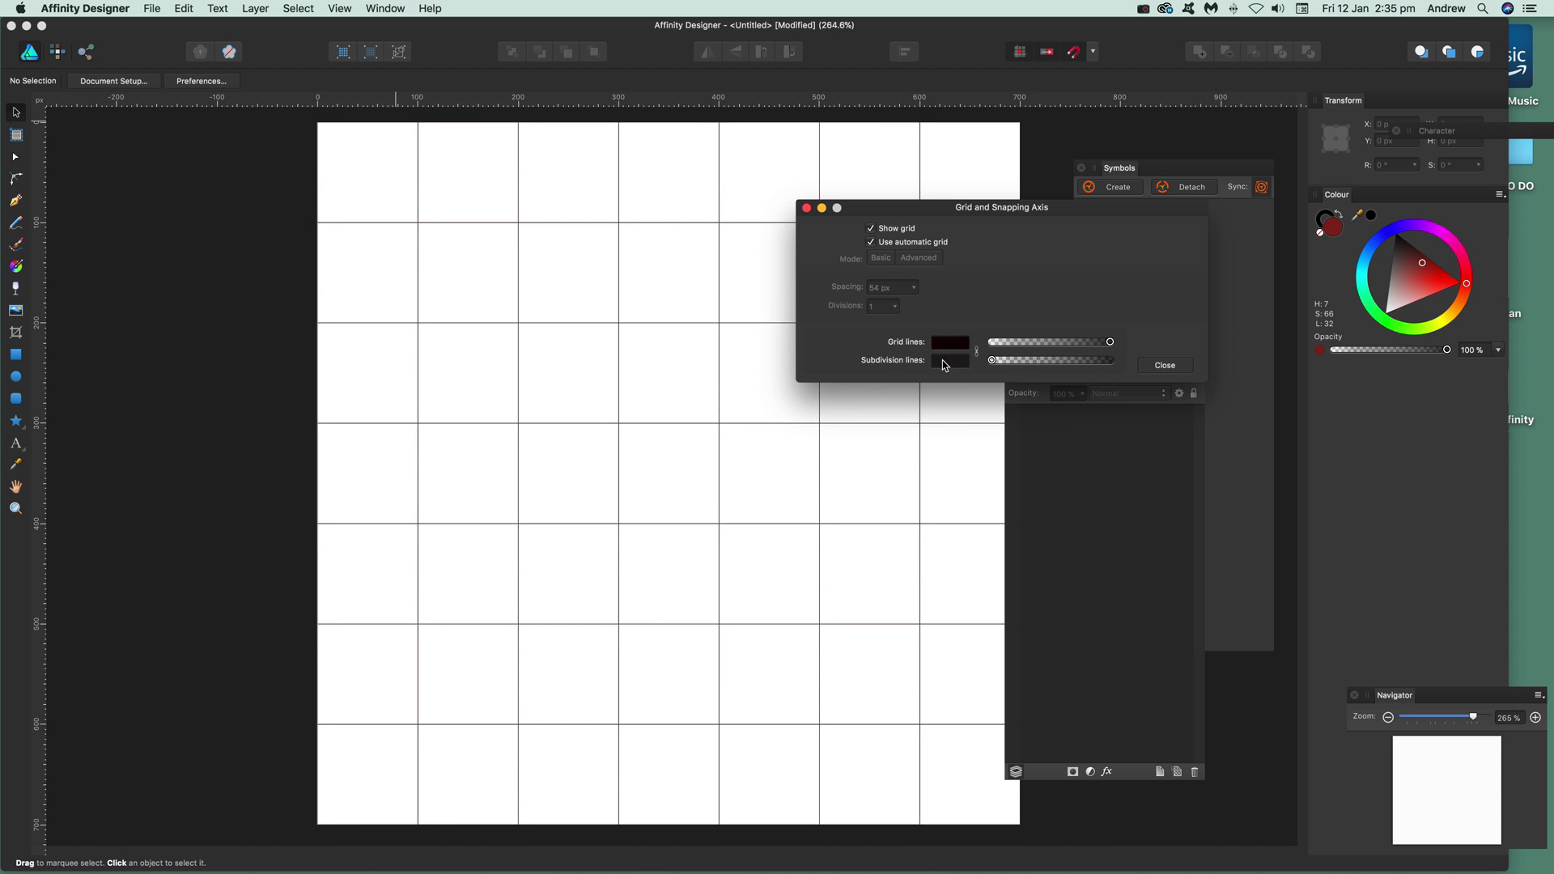
drag(1012, 361, 941, 373)
- Turn the grid lines red again and uncheck Use automatic grid
click(944, 344)
click(1040, 474)
click(1139, 322)
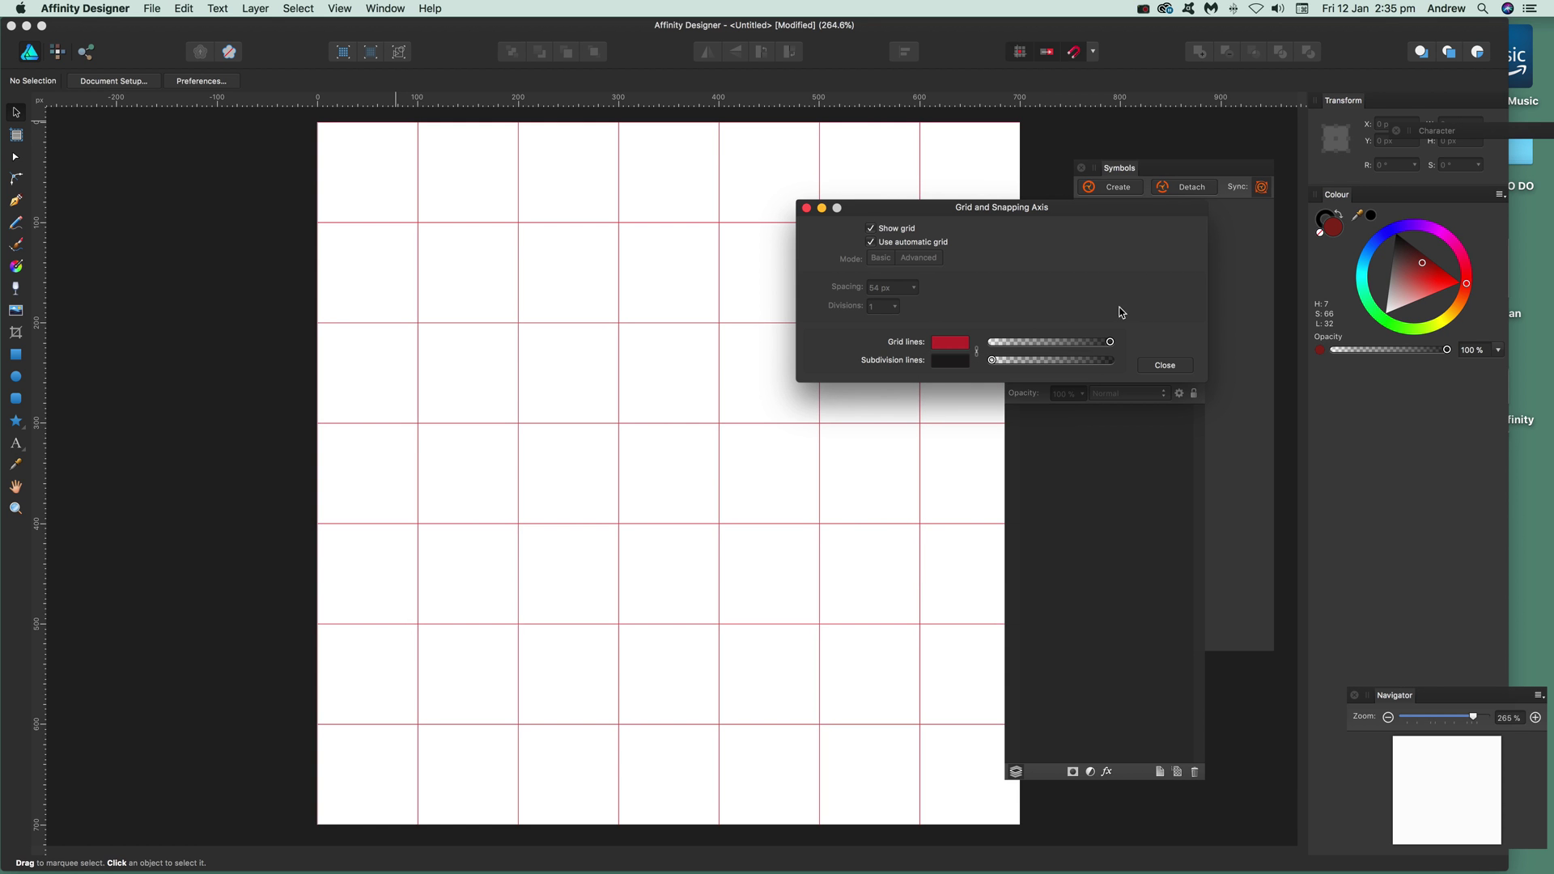
click(872, 242)
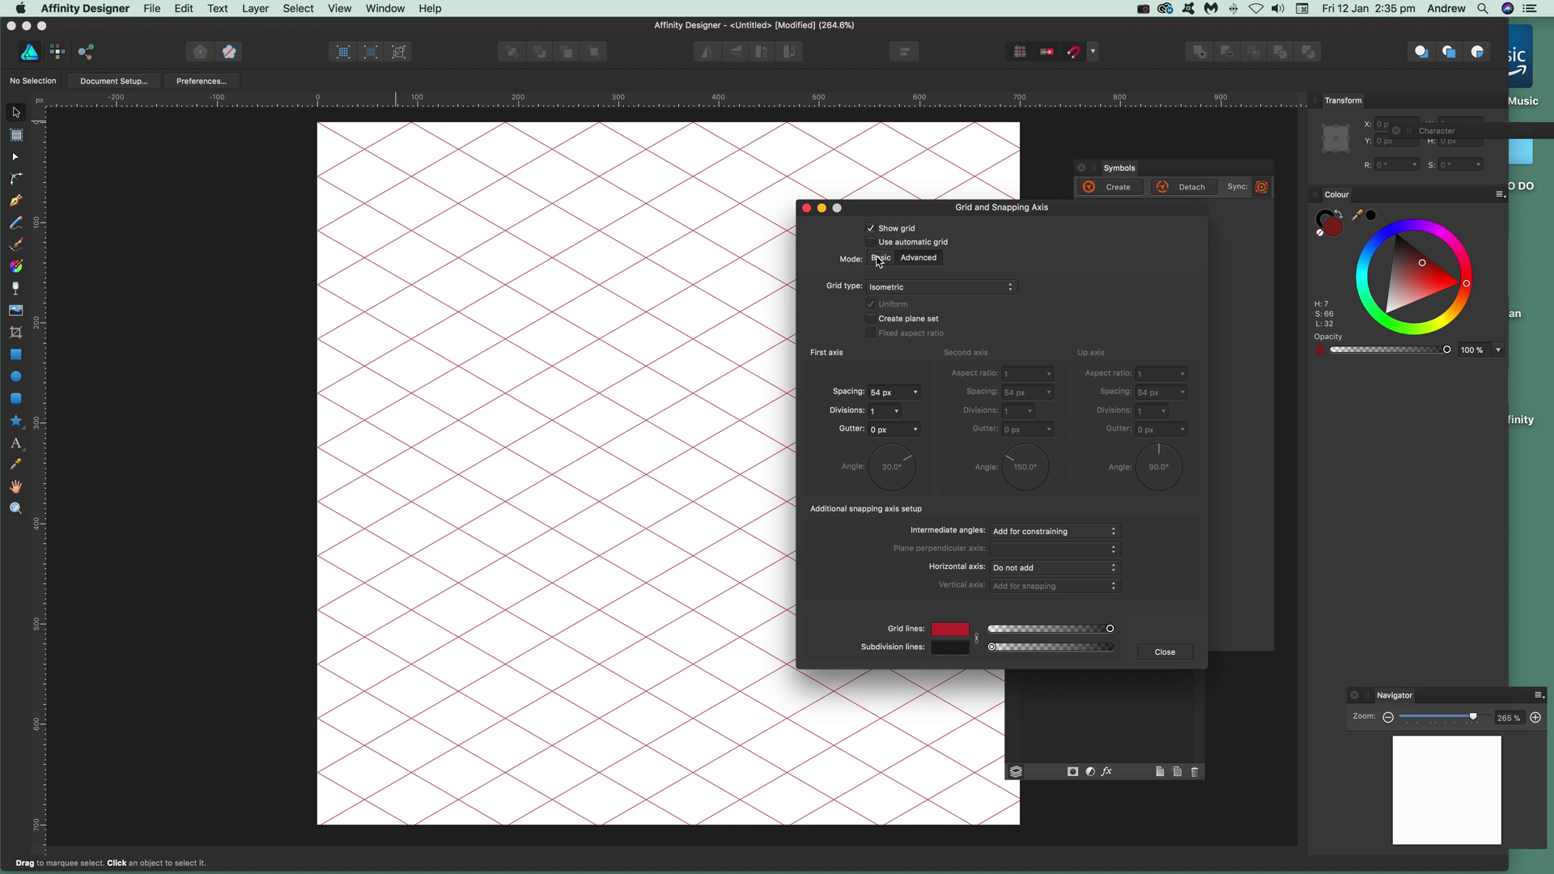
- In Basic mode, set the grid spacing to 52 px
click(879, 258)
click(916, 287)
mouse_move(908, 312)
mouse_down()
mouse_move(890, 313)
mouse_move(915, 320)
mouse_up()
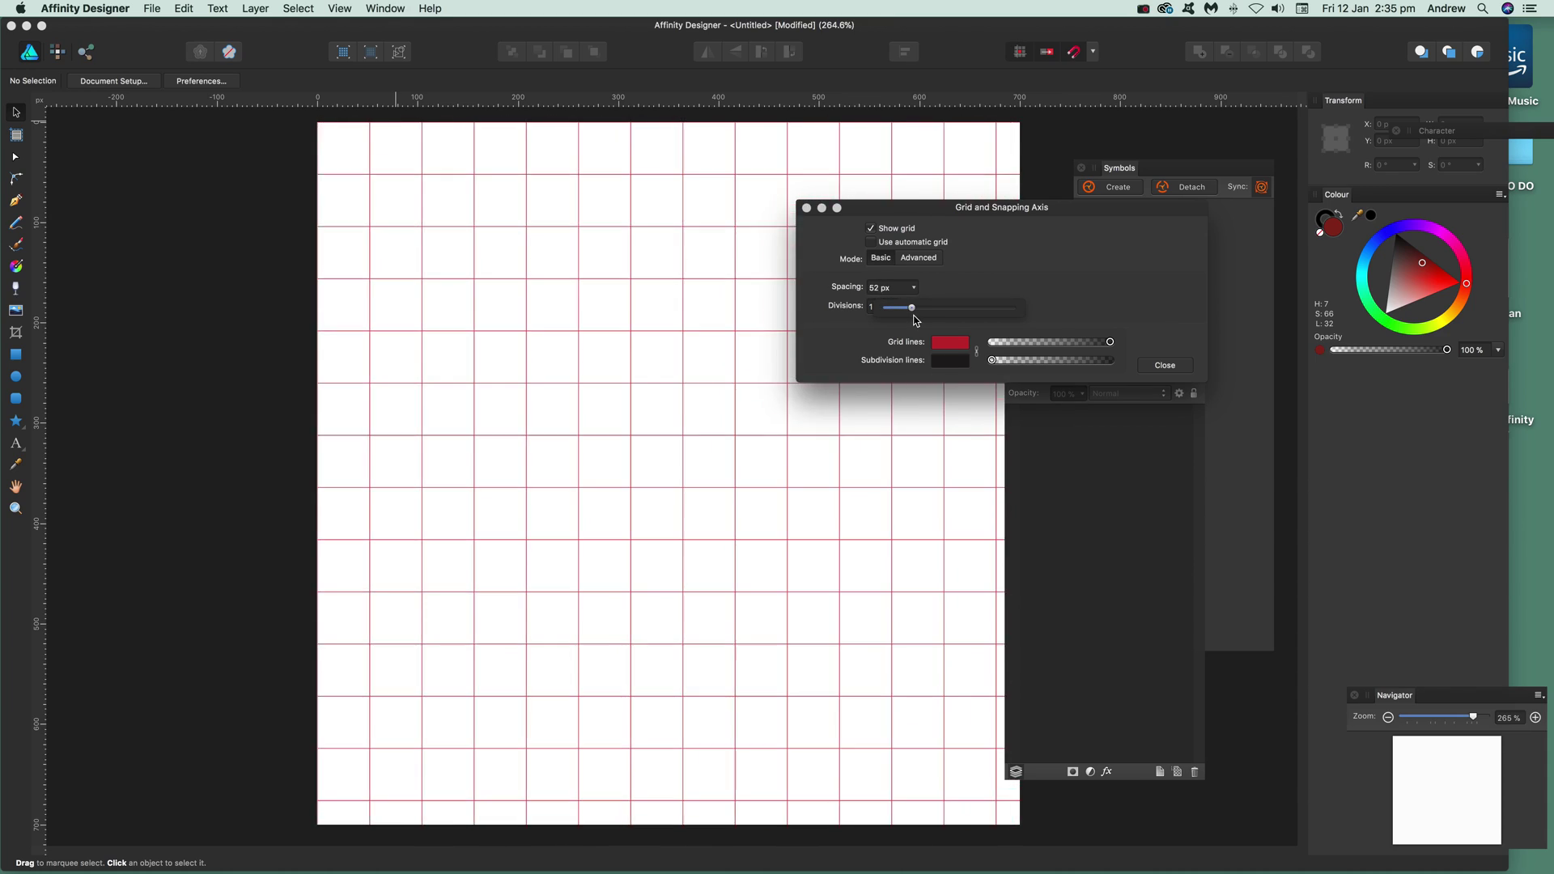
click(952, 288)
- Set grid divisions to 1 after trying others, then switch to Advanced mode
click(895, 313)
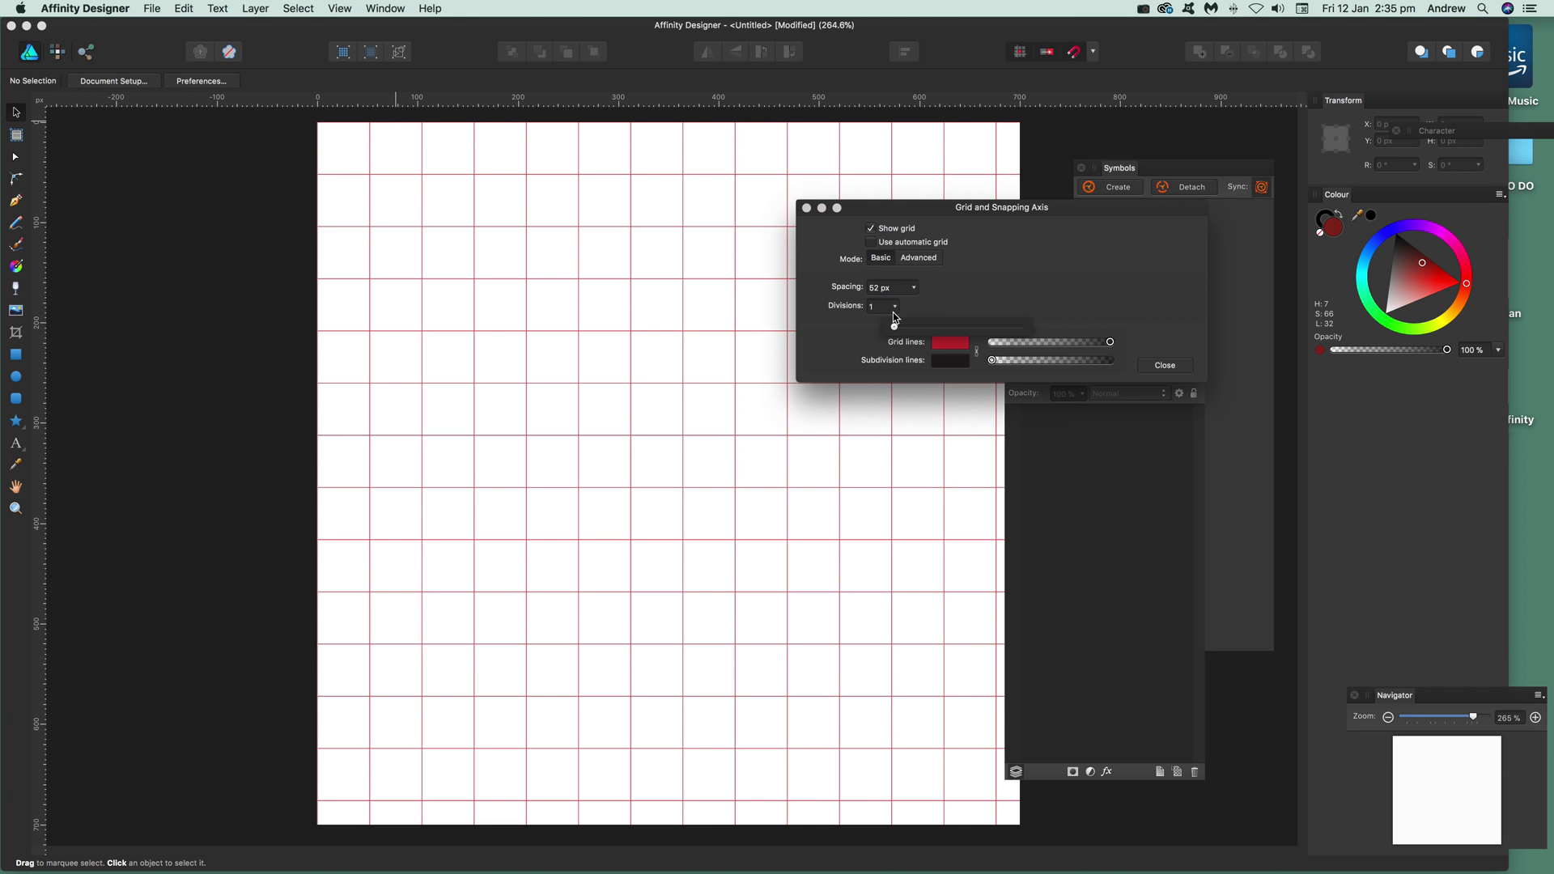
drag(930, 327, 1032, 364)
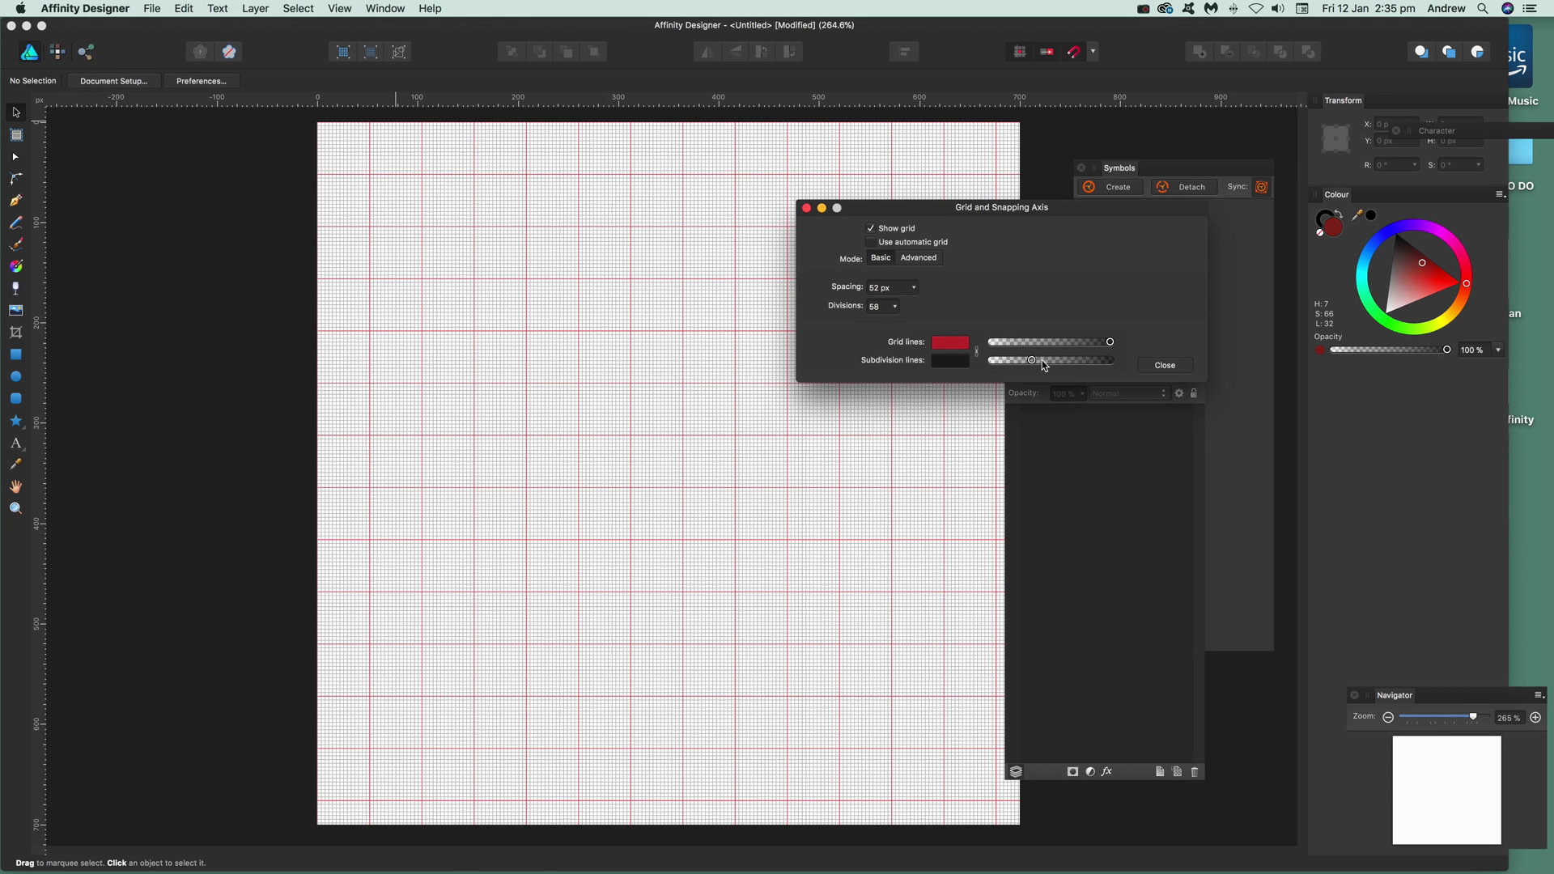
drag(1034, 361, 952, 374)
click(895, 307)
drag(894, 328, 854, 332)
click(1026, 301)
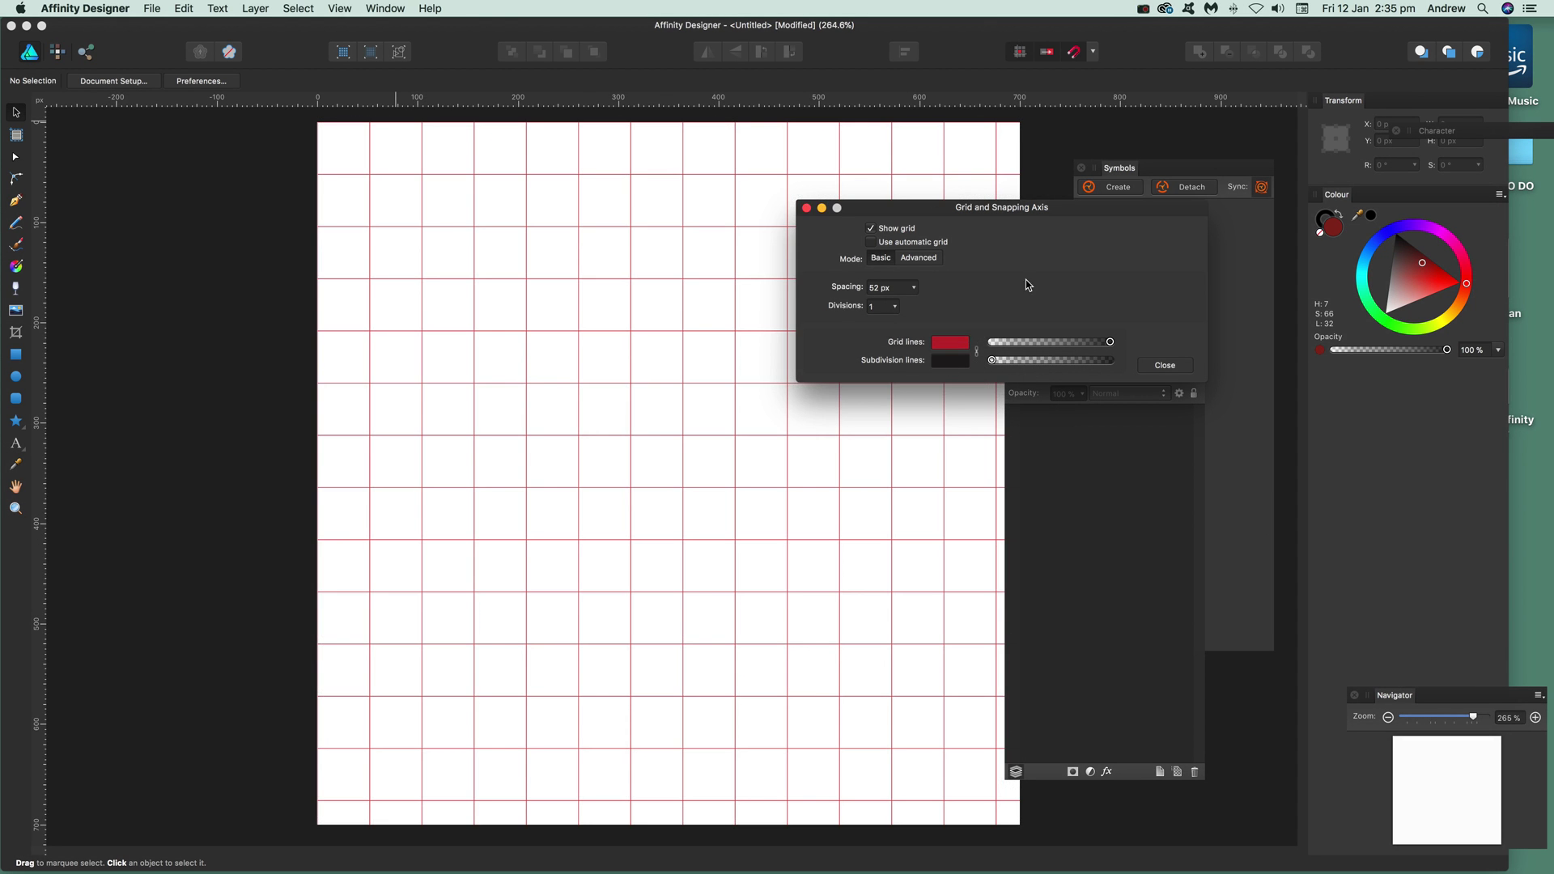
click(916, 259)
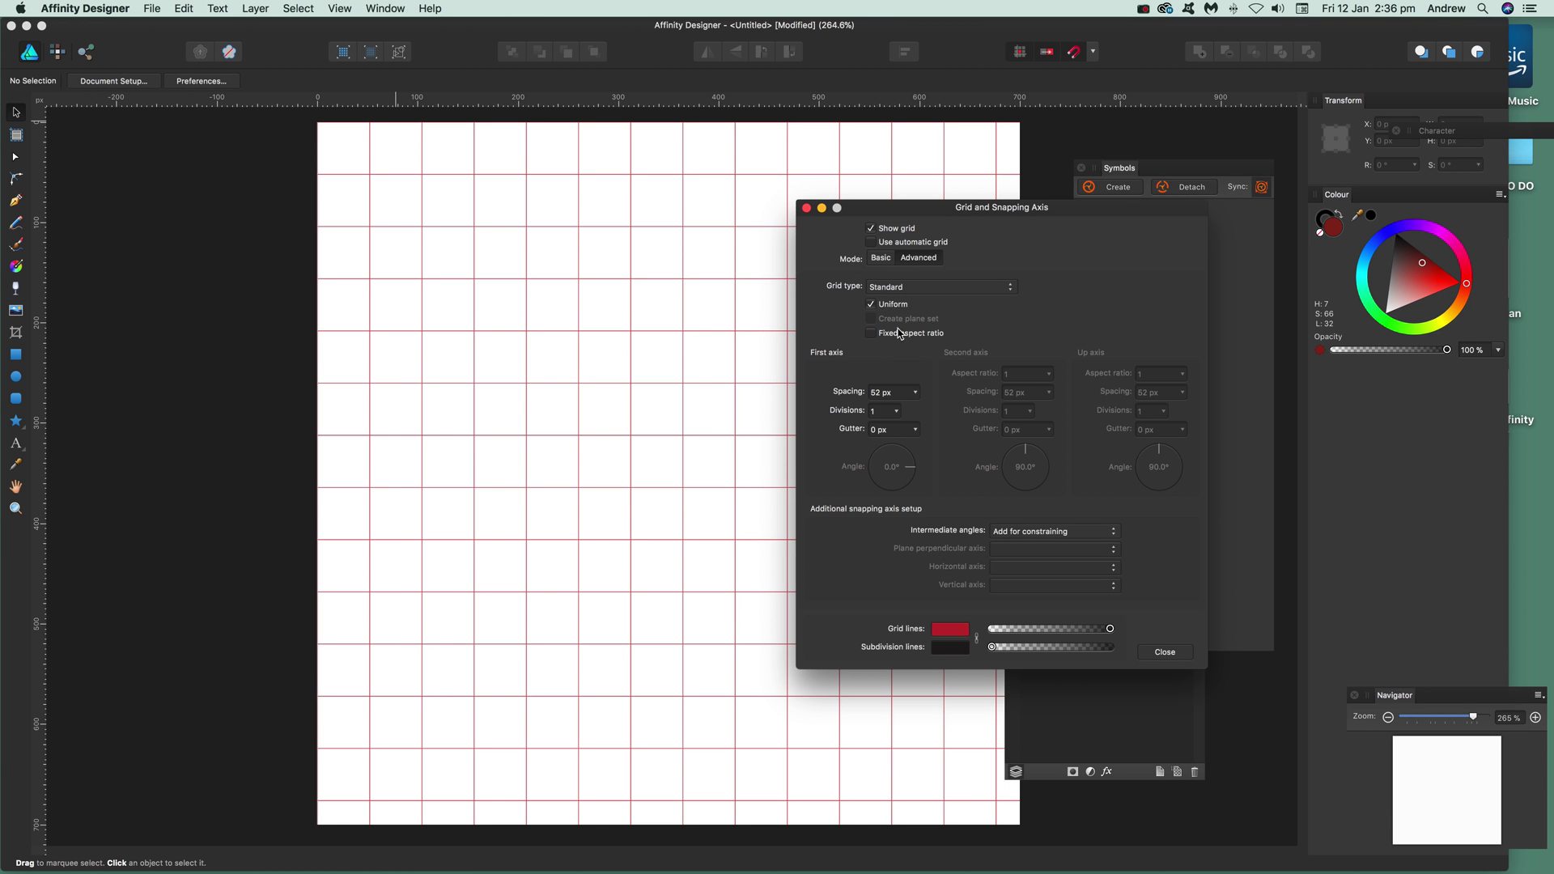
- Try Isometric, 2:1 Isometric, Dimetric, Trimetric right and Horizontal triangular grid types
click(912, 293)
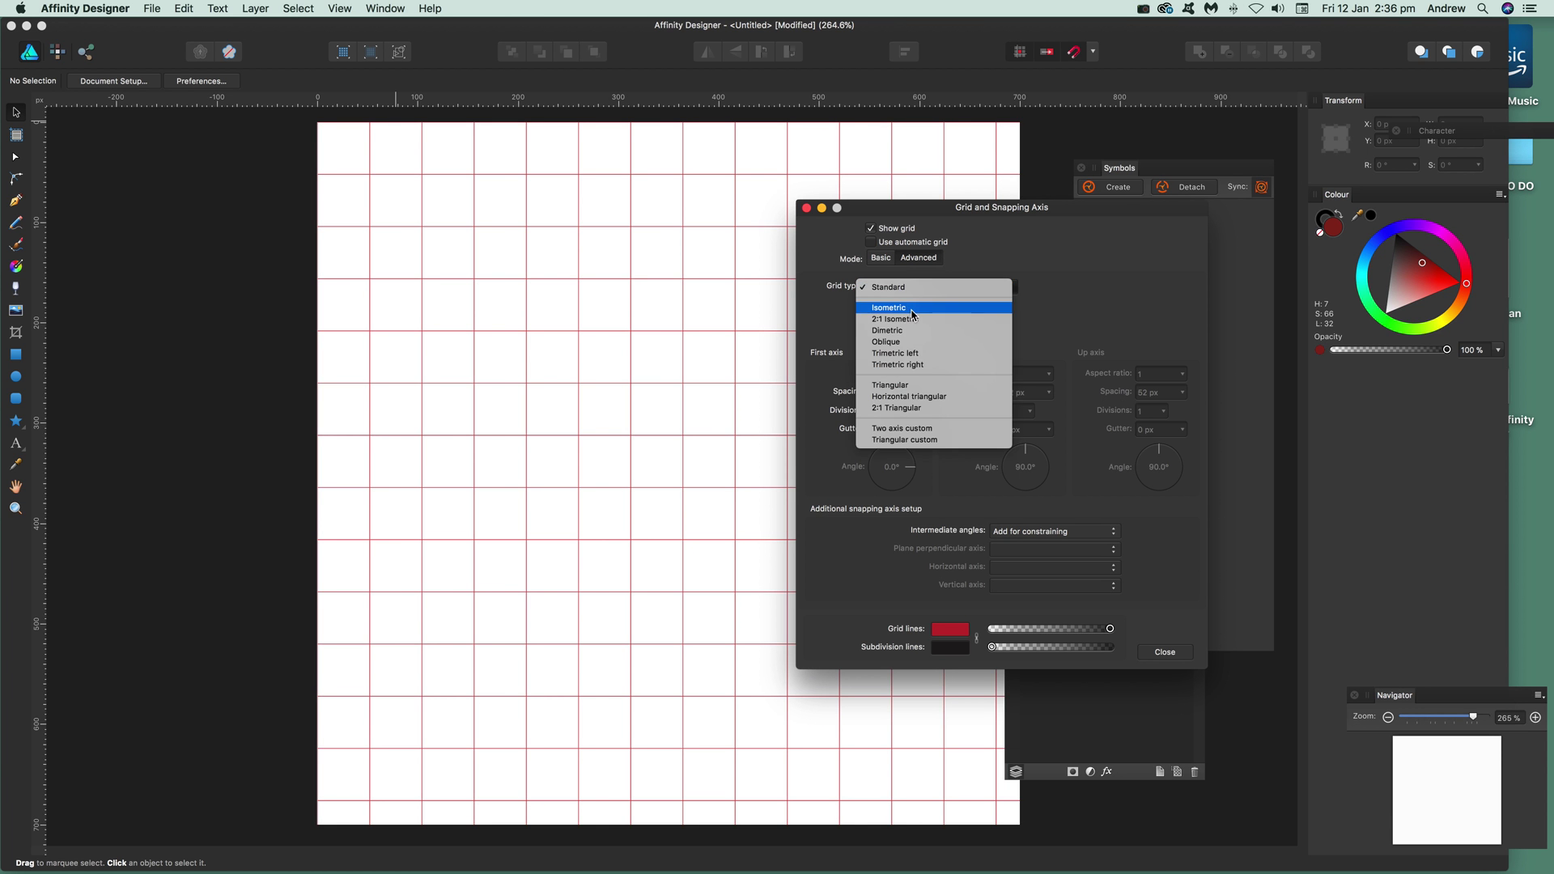
click(910, 302)
click(906, 289)
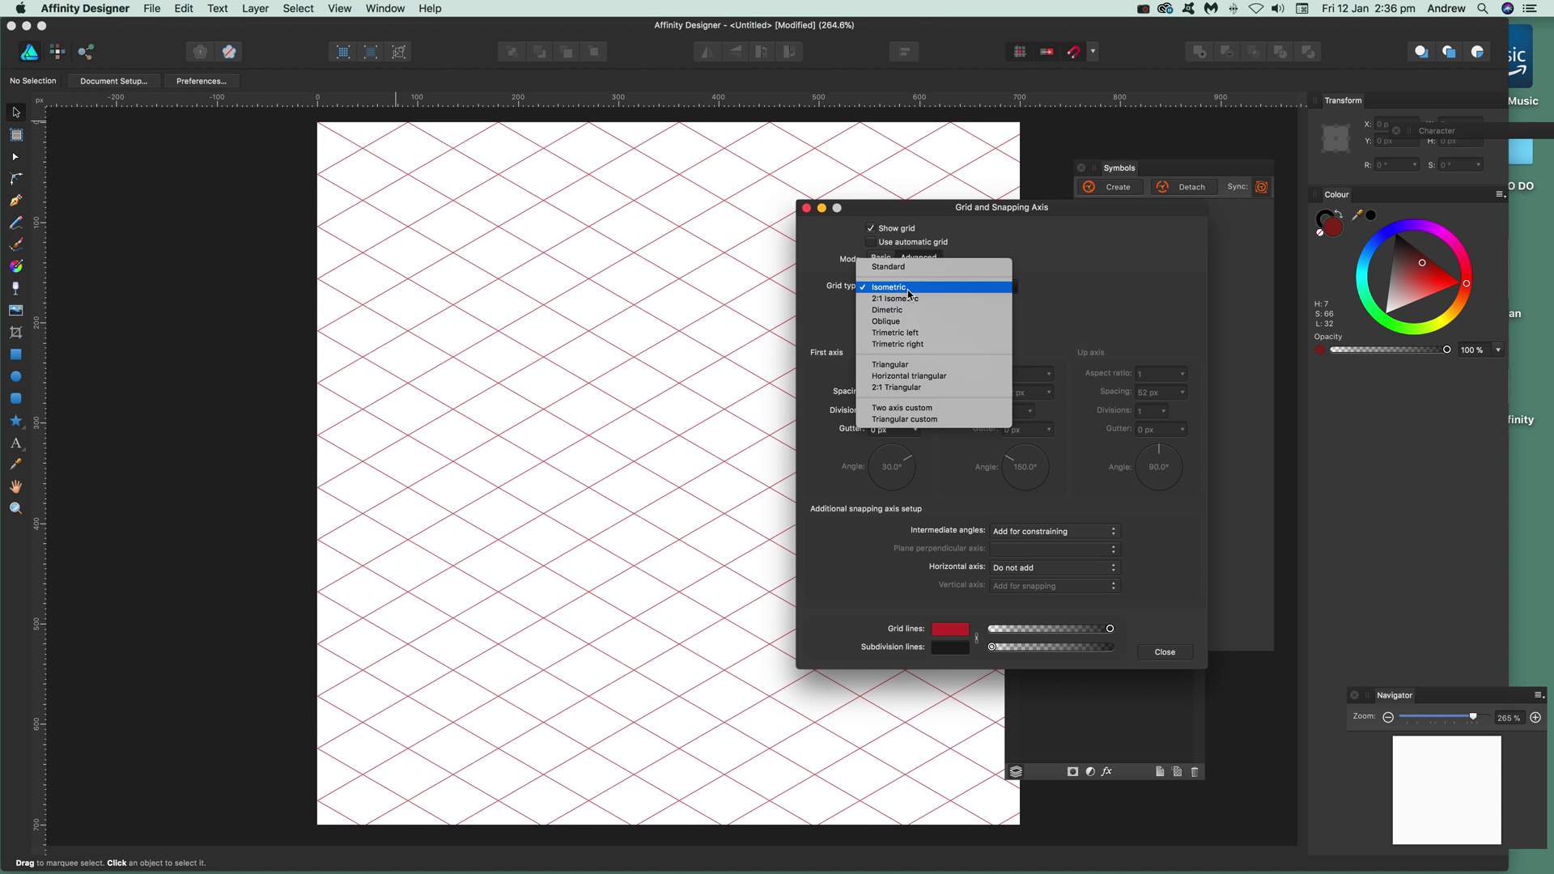
click(903, 297)
click(905, 293)
click(906, 298)
click(905, 295)
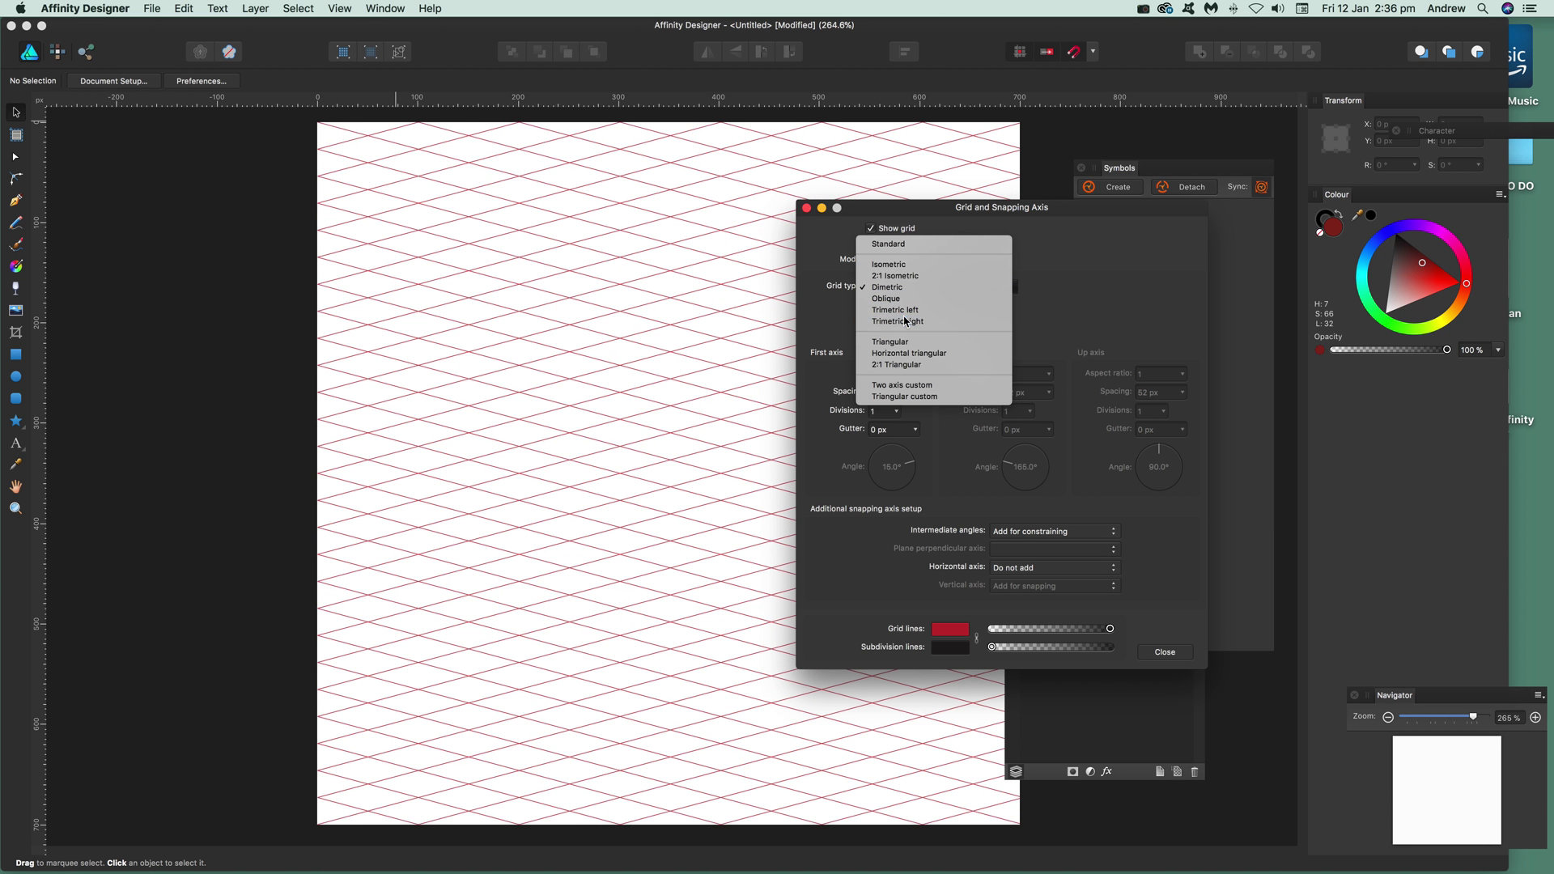
click(906, 322)
click(921, 290)
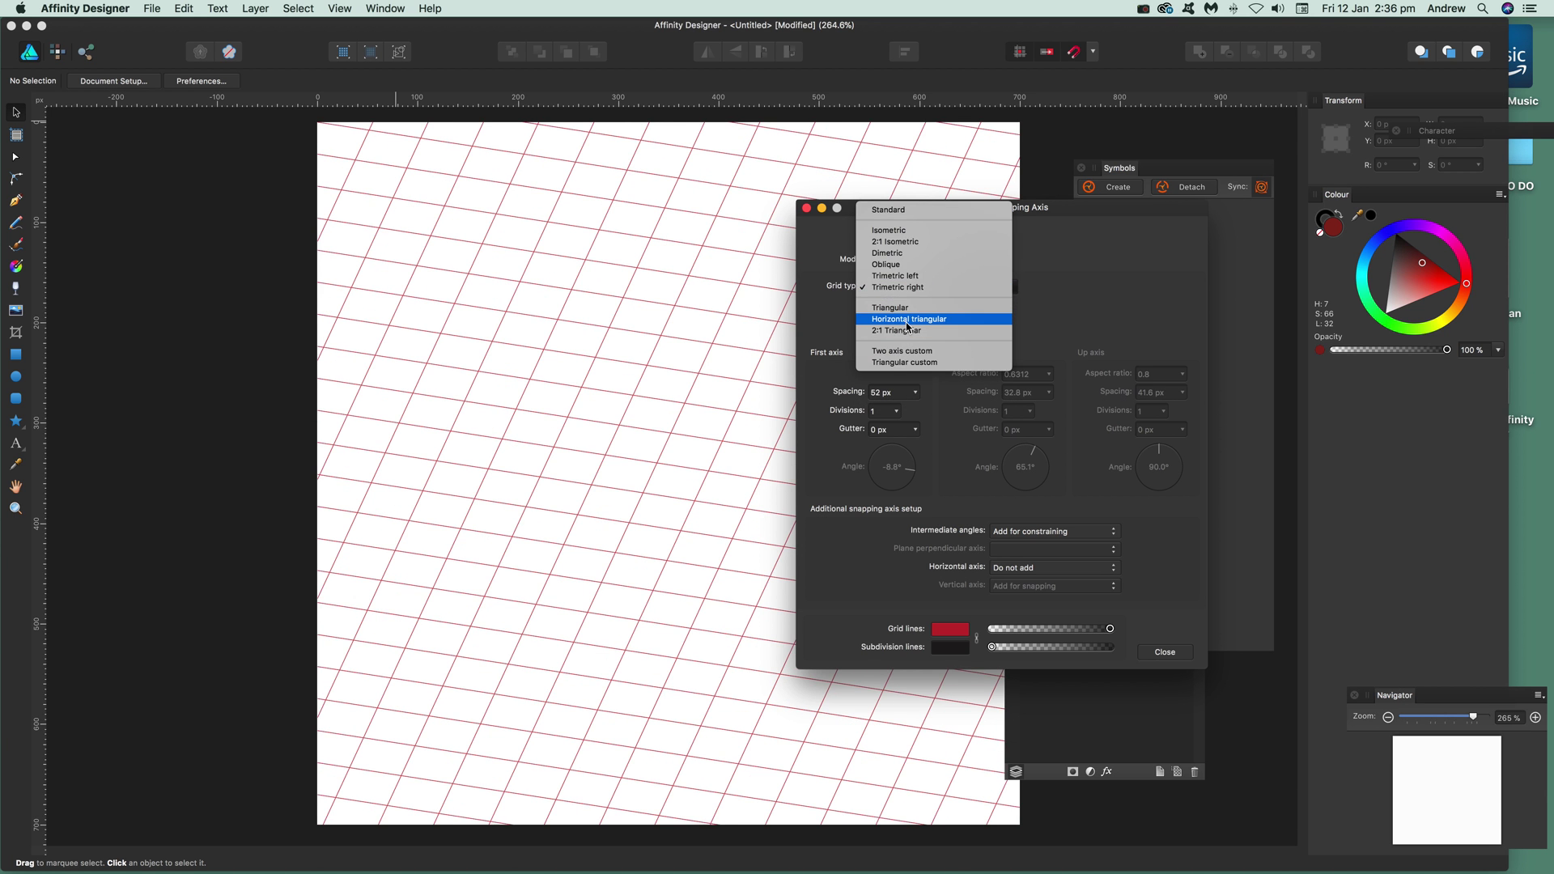
click(906, 322)
click(914, 293)
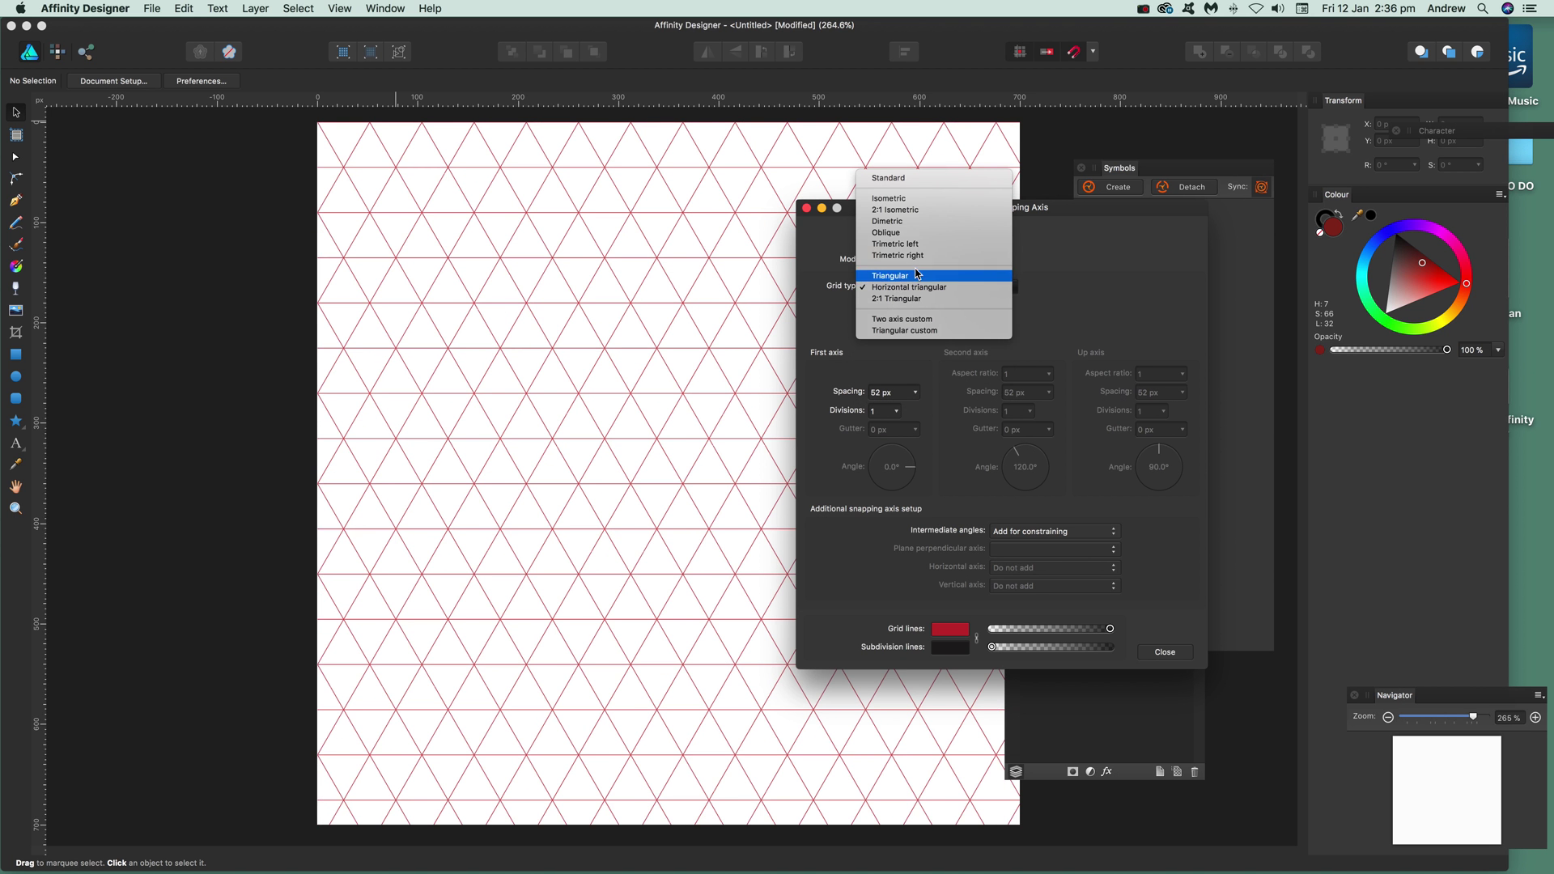
click(916, 212)
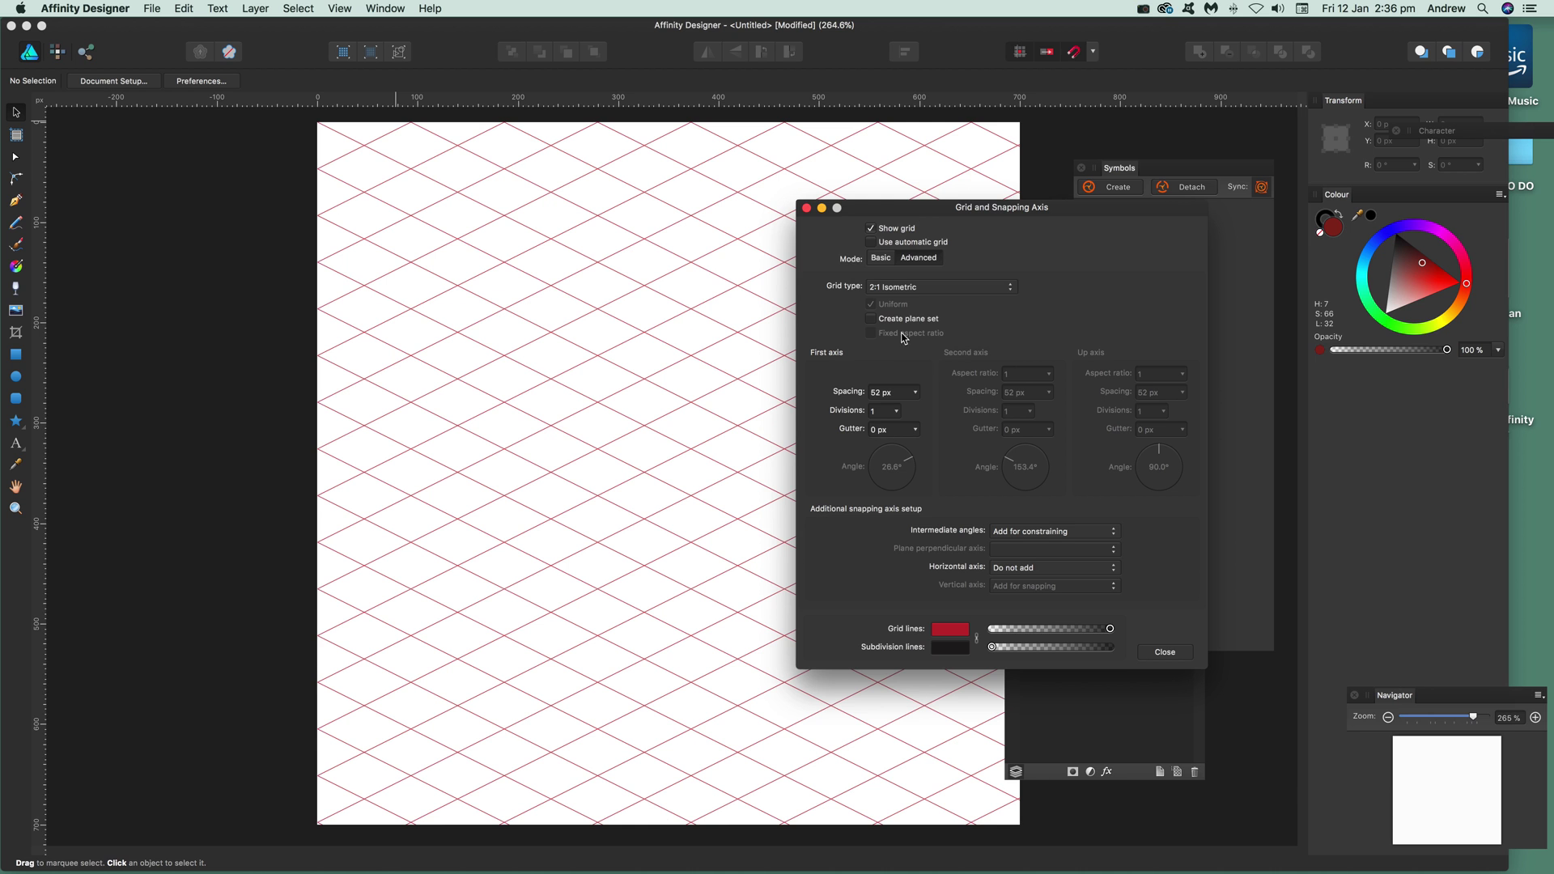
- Try a Two axis custom grid at 0° and 135°, then settle on standard Isometric
click(909, 291)
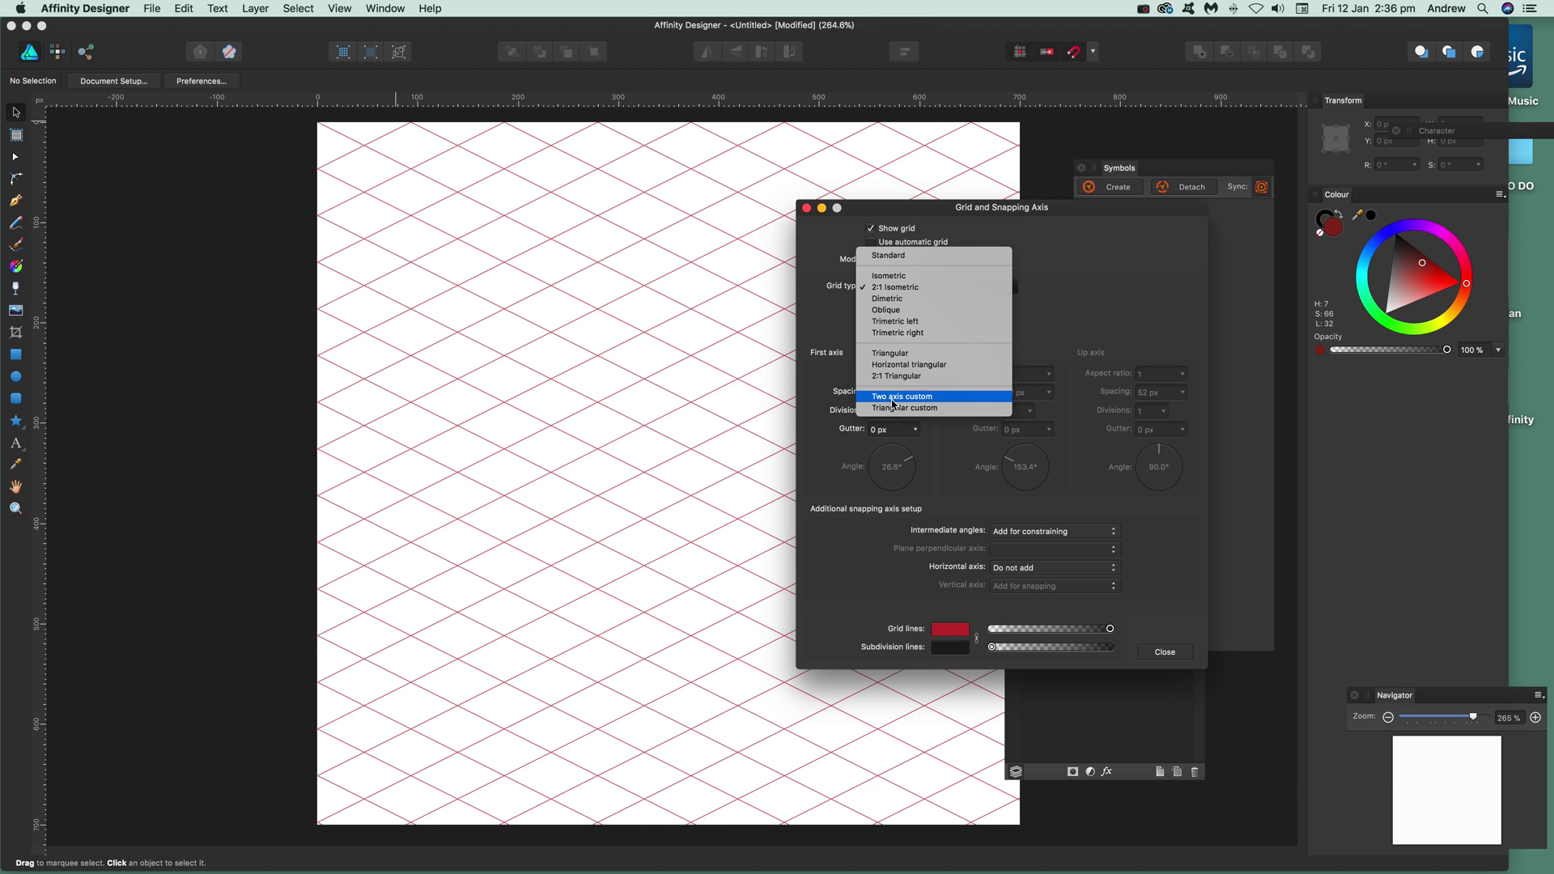
click(901, 399)
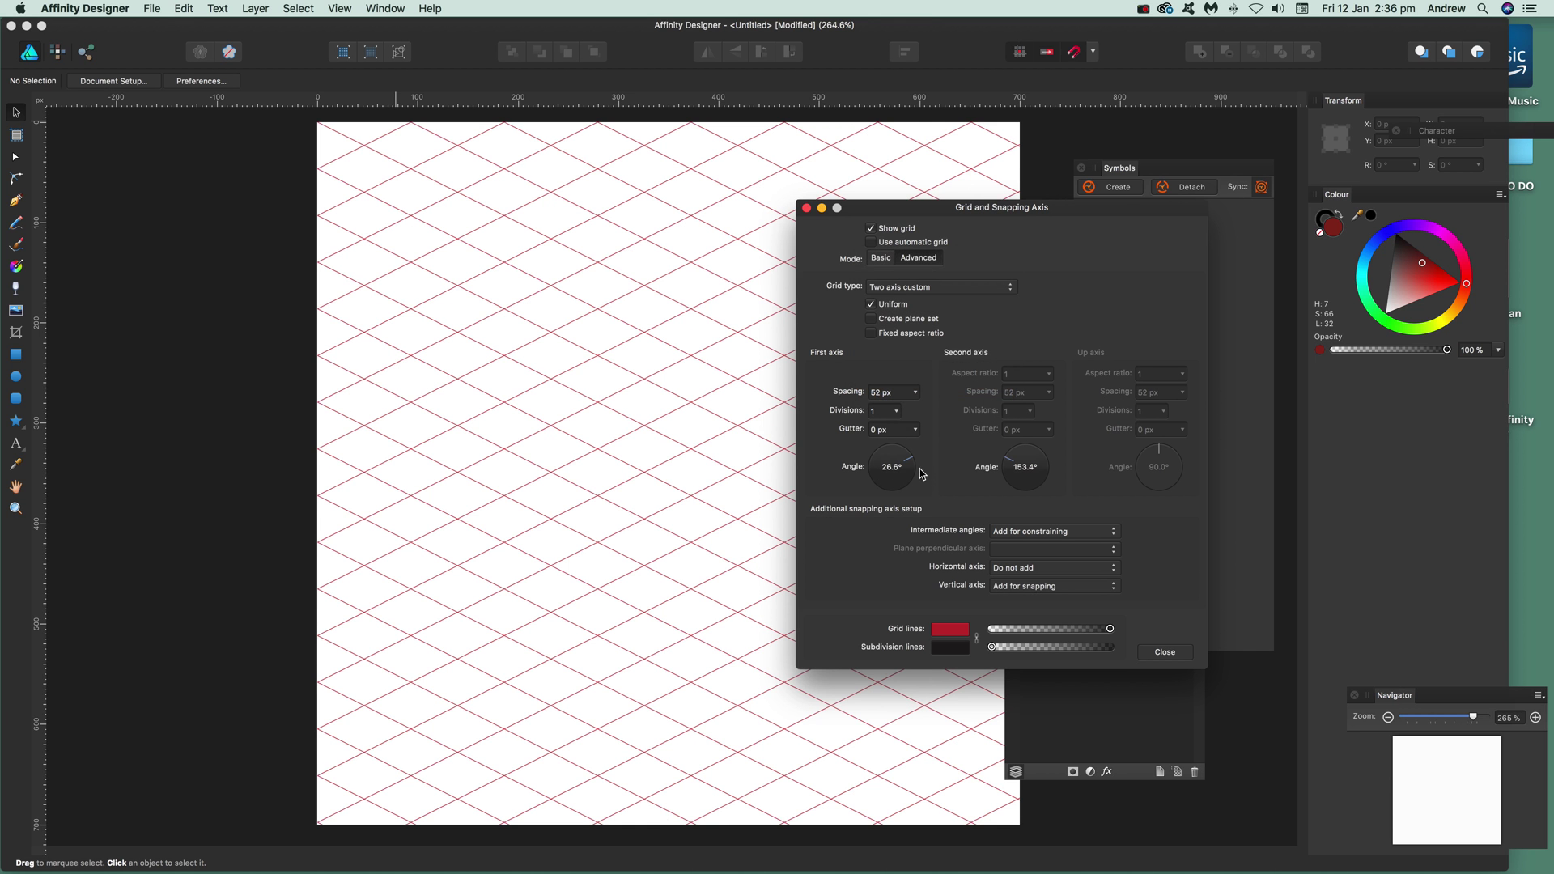
drag(912, 464, 914, 467)
drag(1023, 463, 1016, 467)
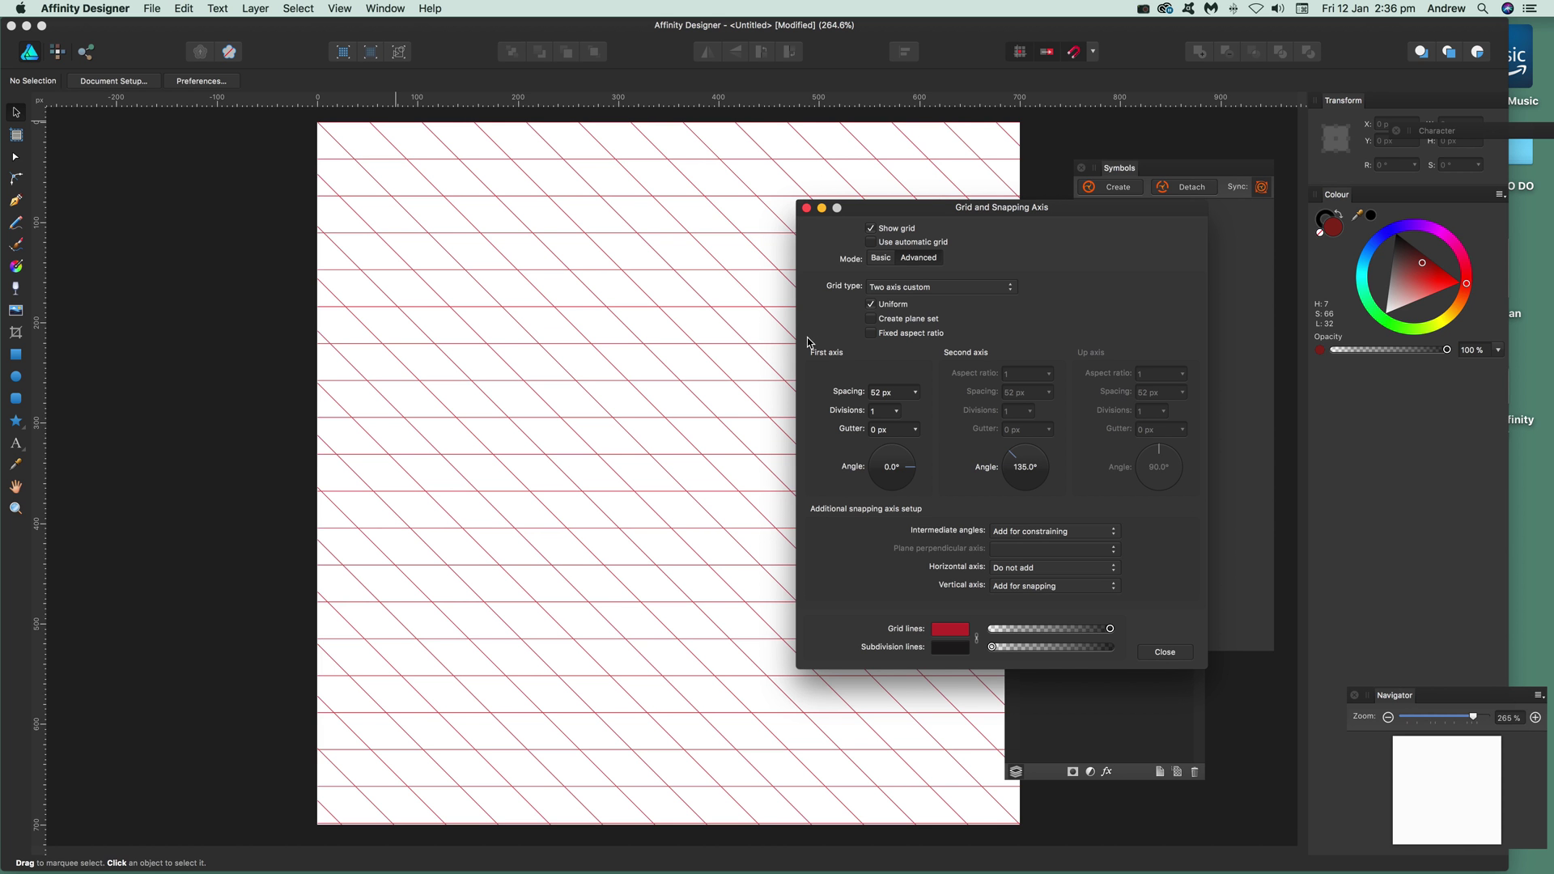
click(906, 289)
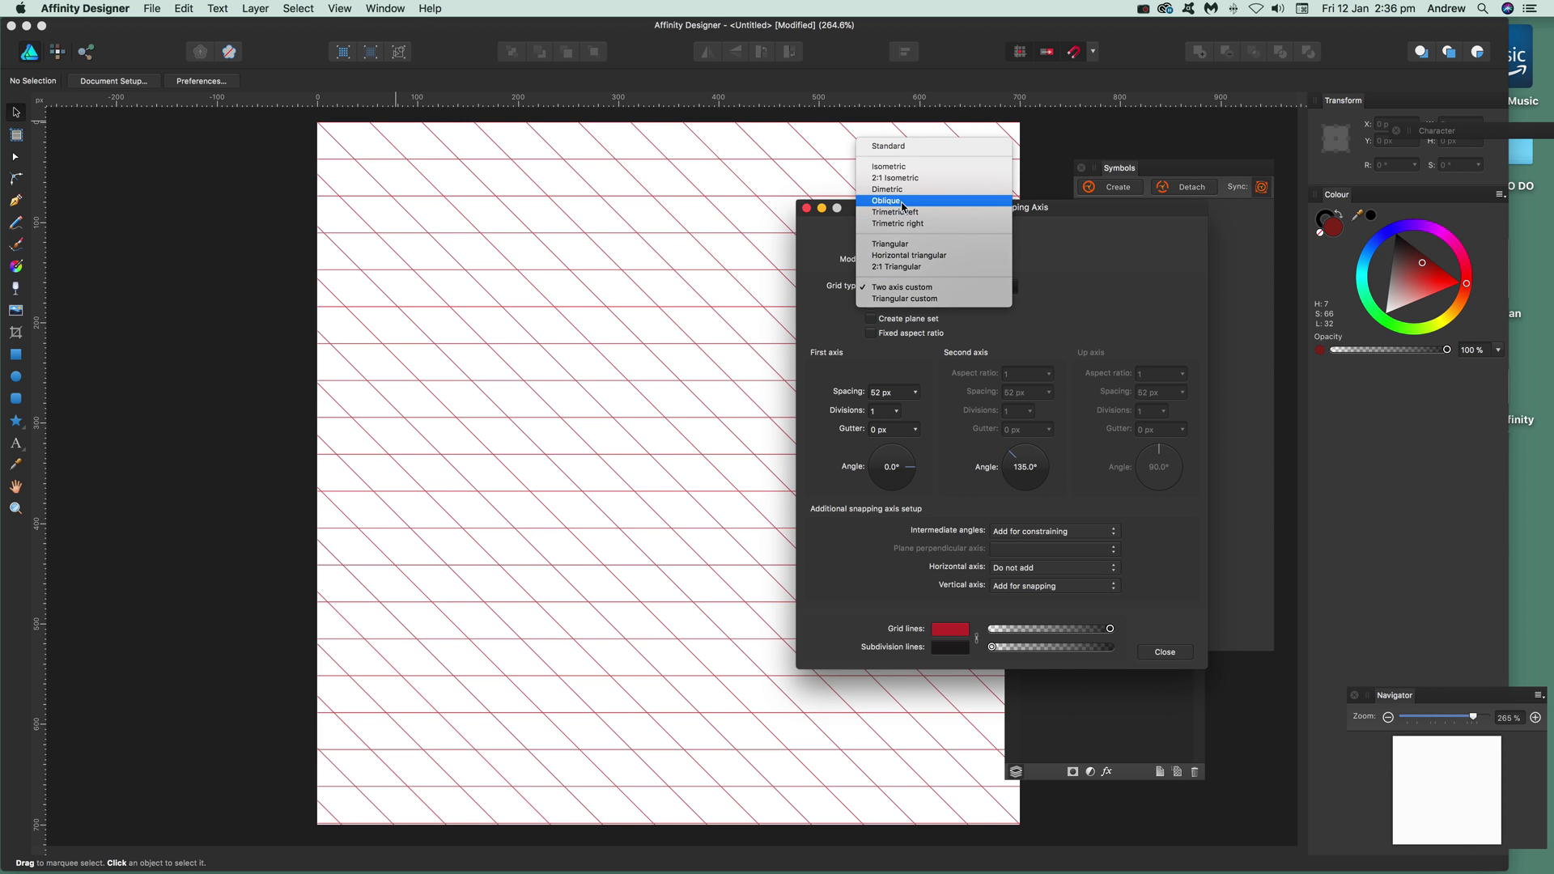
click(891, 166)
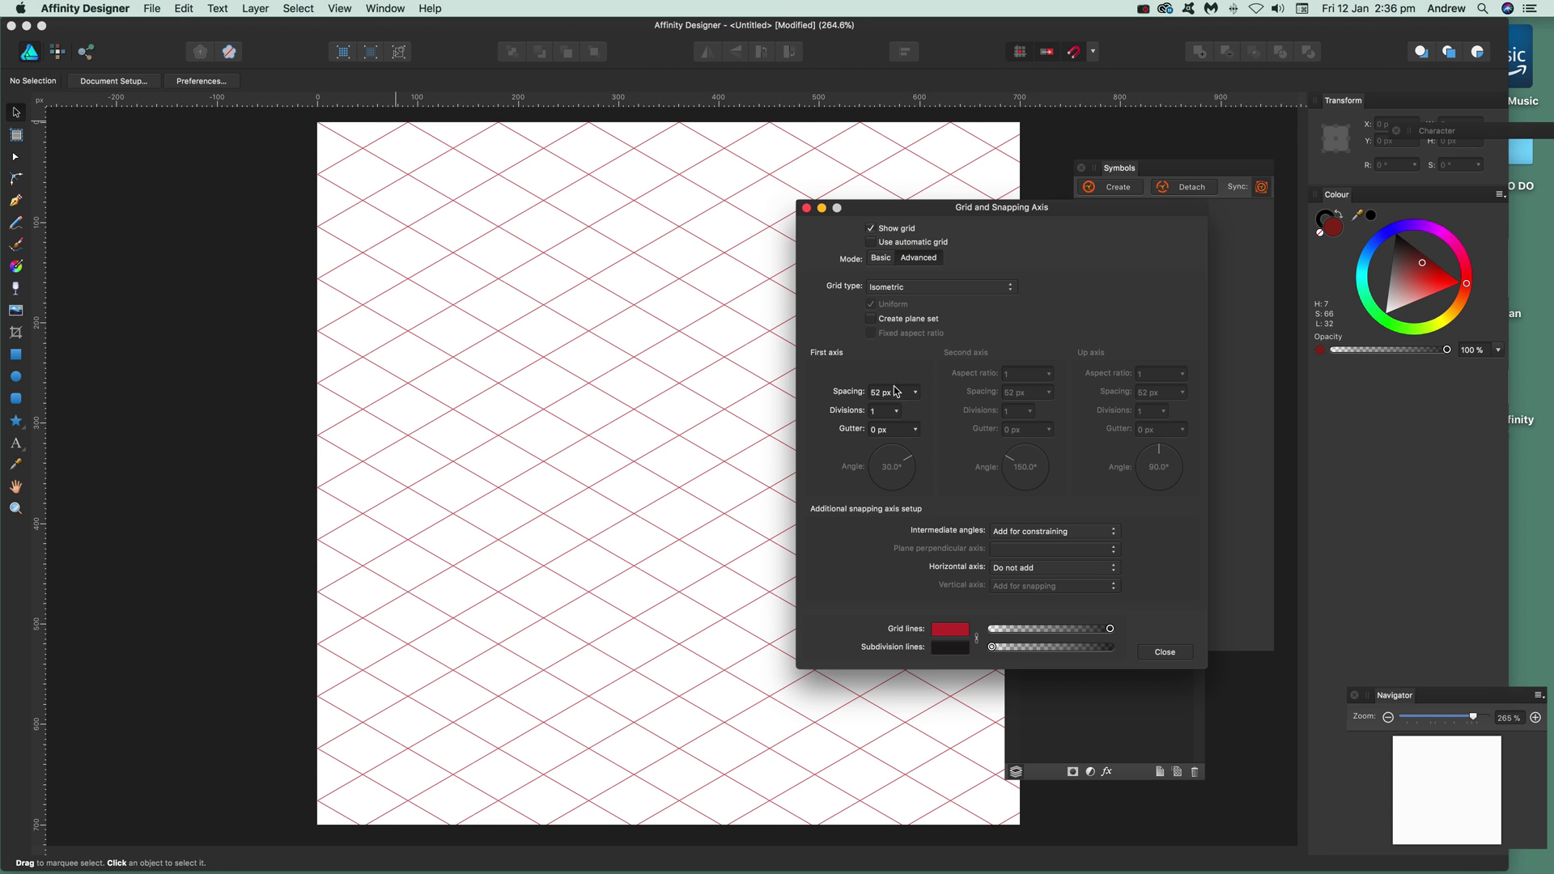
- Set the isometric grid spacing to 37 px and close Grid and Snapping Axis
click(920, 399)
drag(908, 415, 897, 455)
click(916, 430)
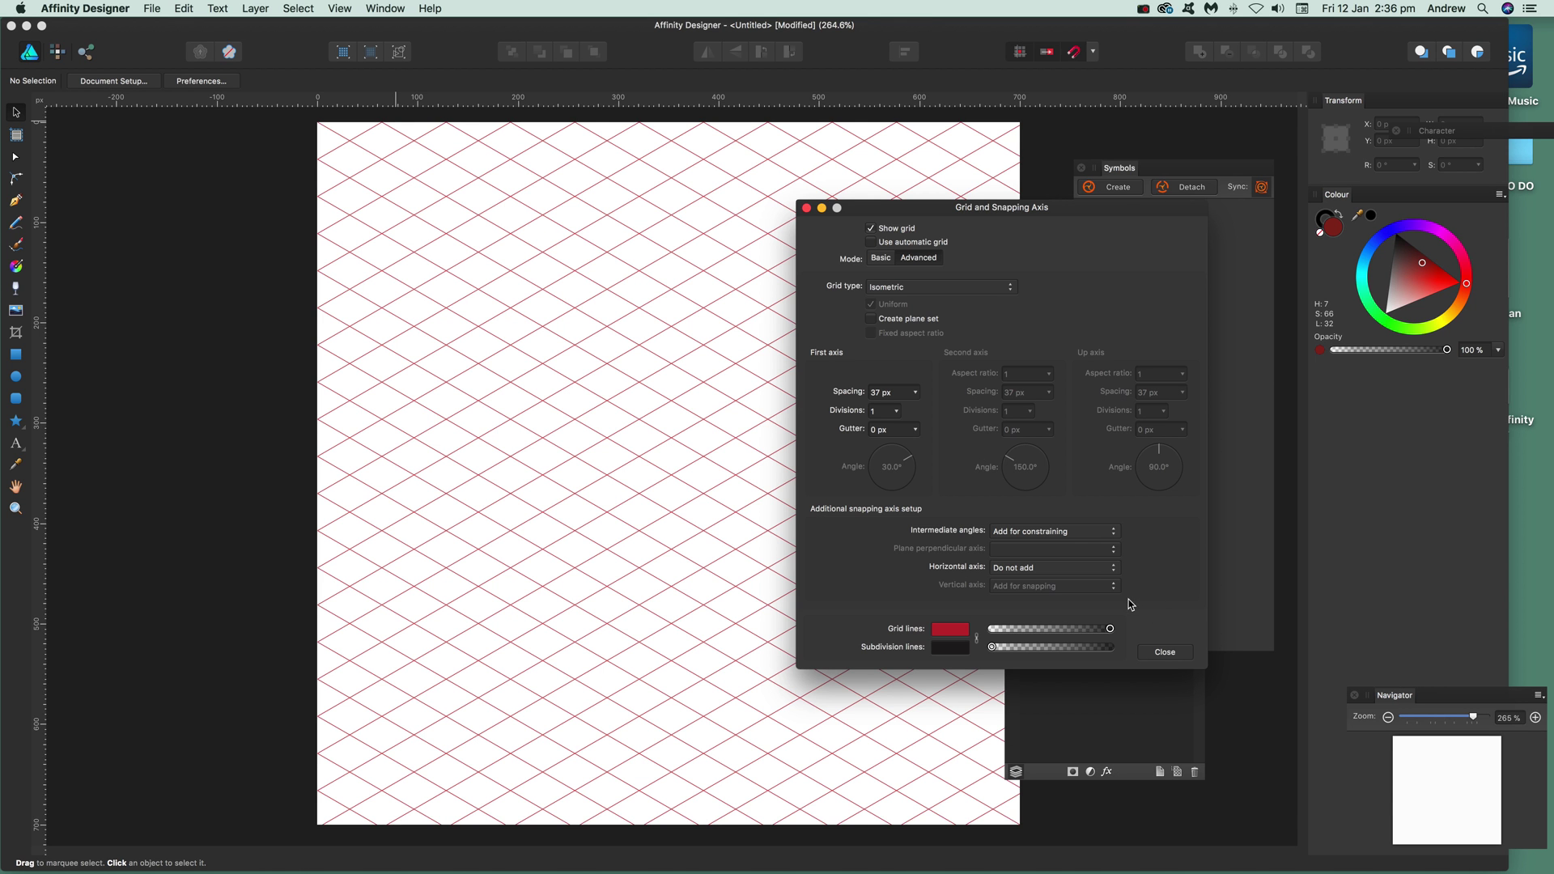
click(1166, 652)
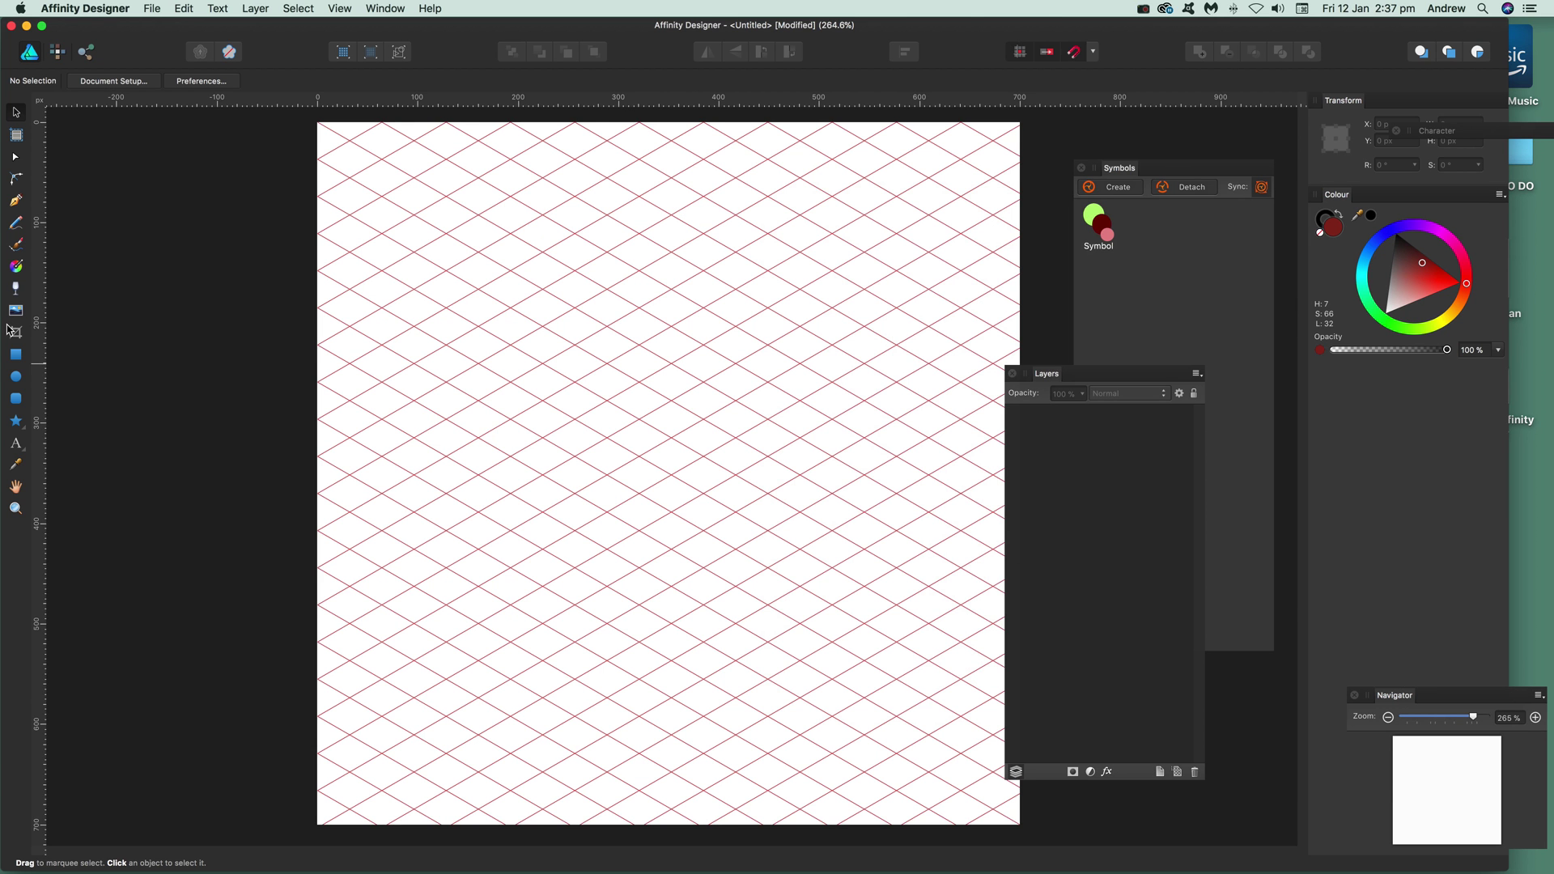
- Confirm Snap to grid is ticked in the snapping options and choose the Pen Tool
click(1094, 53)
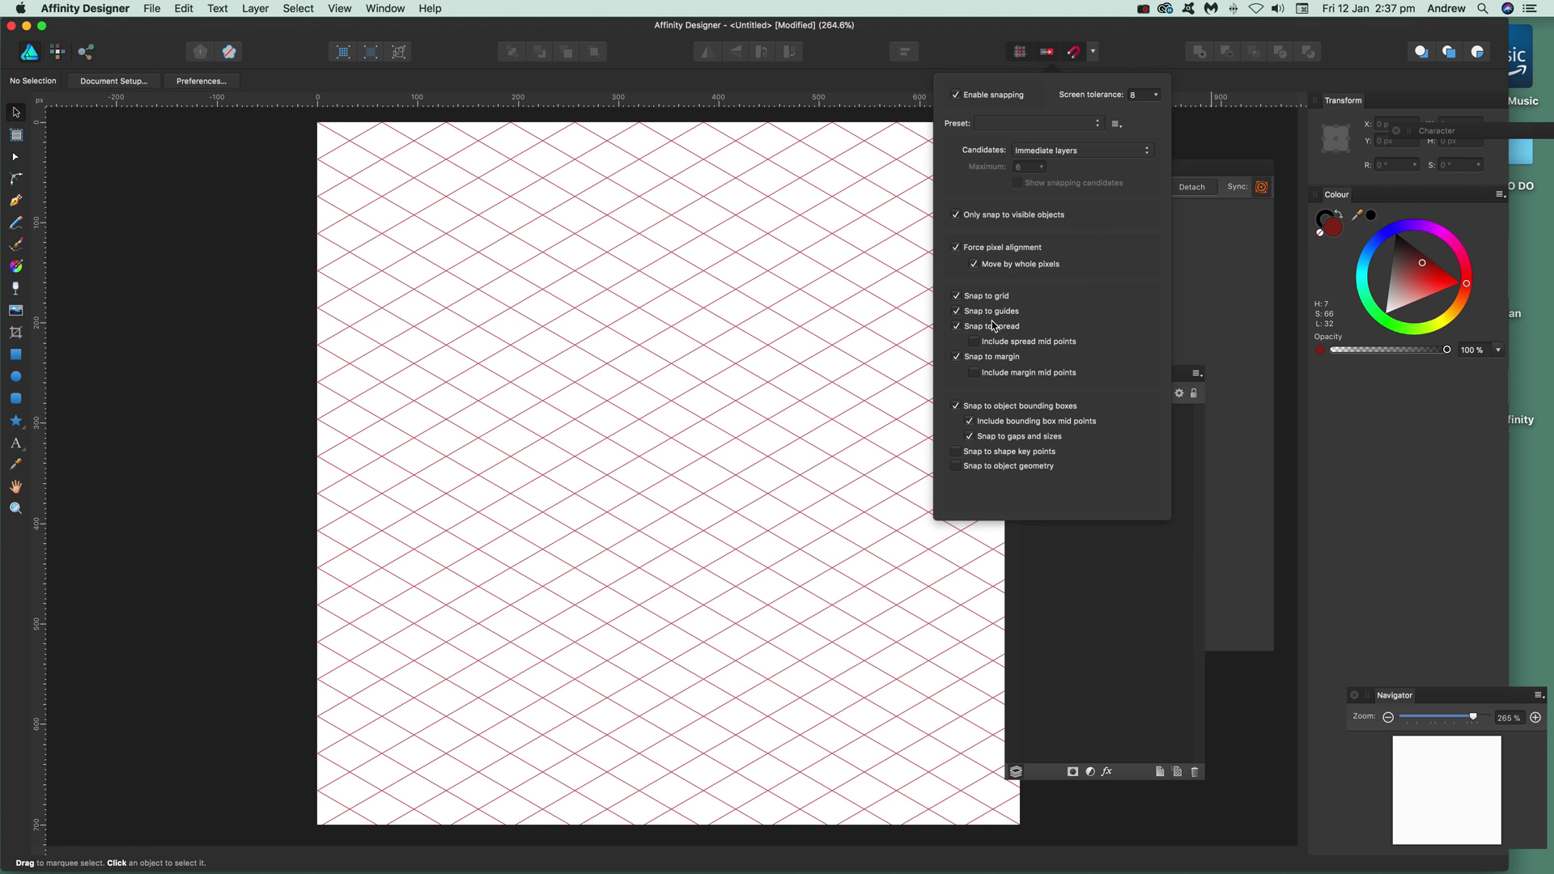
click(1128, 31)
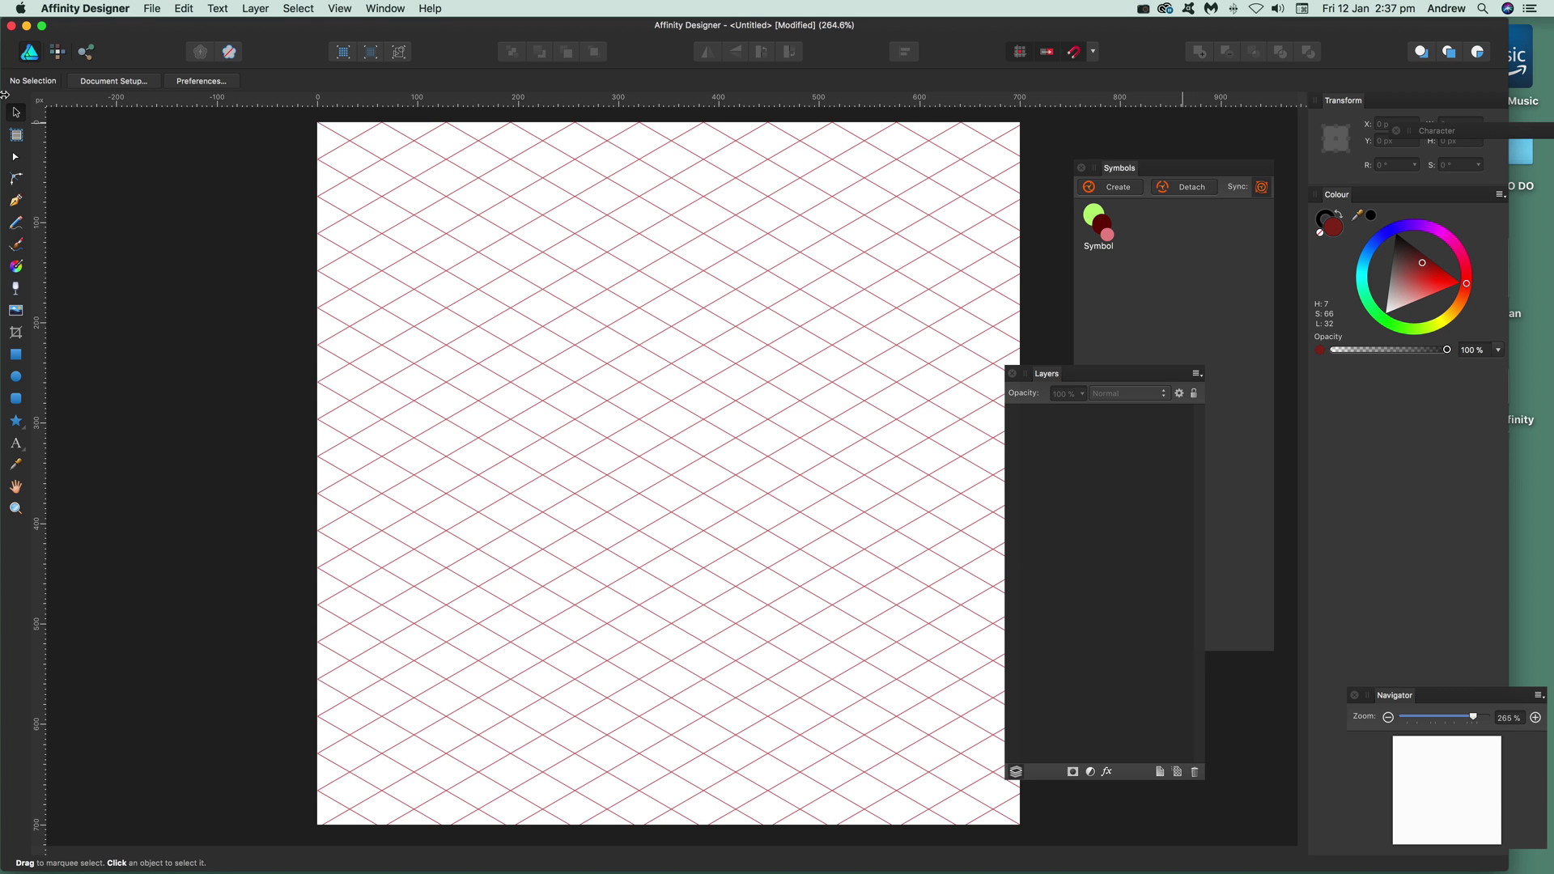
click(16, 200)
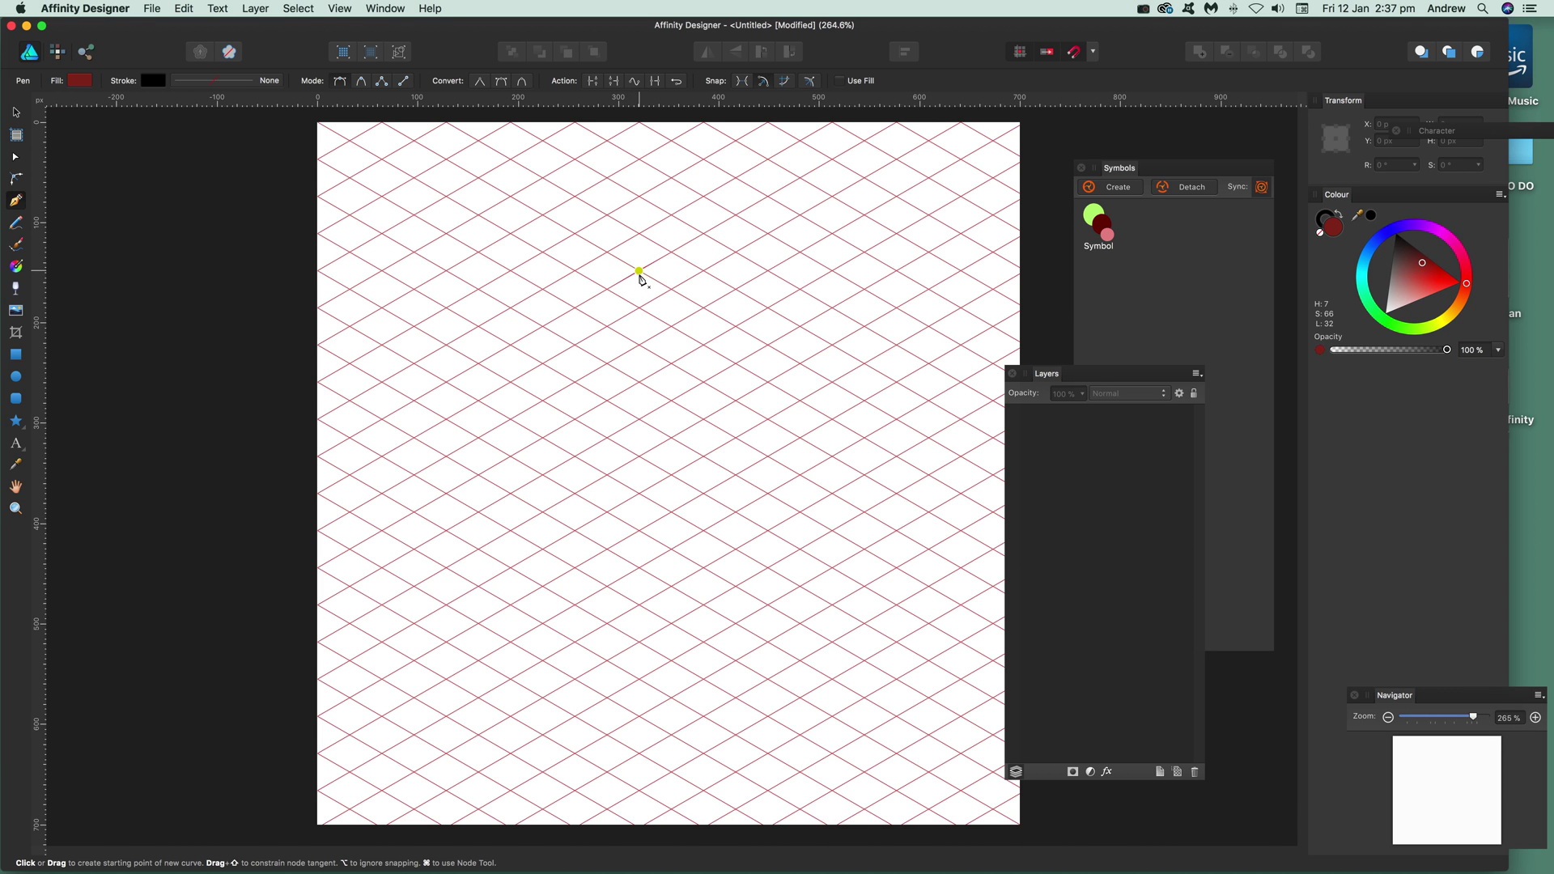
- Draw the box's top face as a closed diamond on the grid points
click(639, 270)
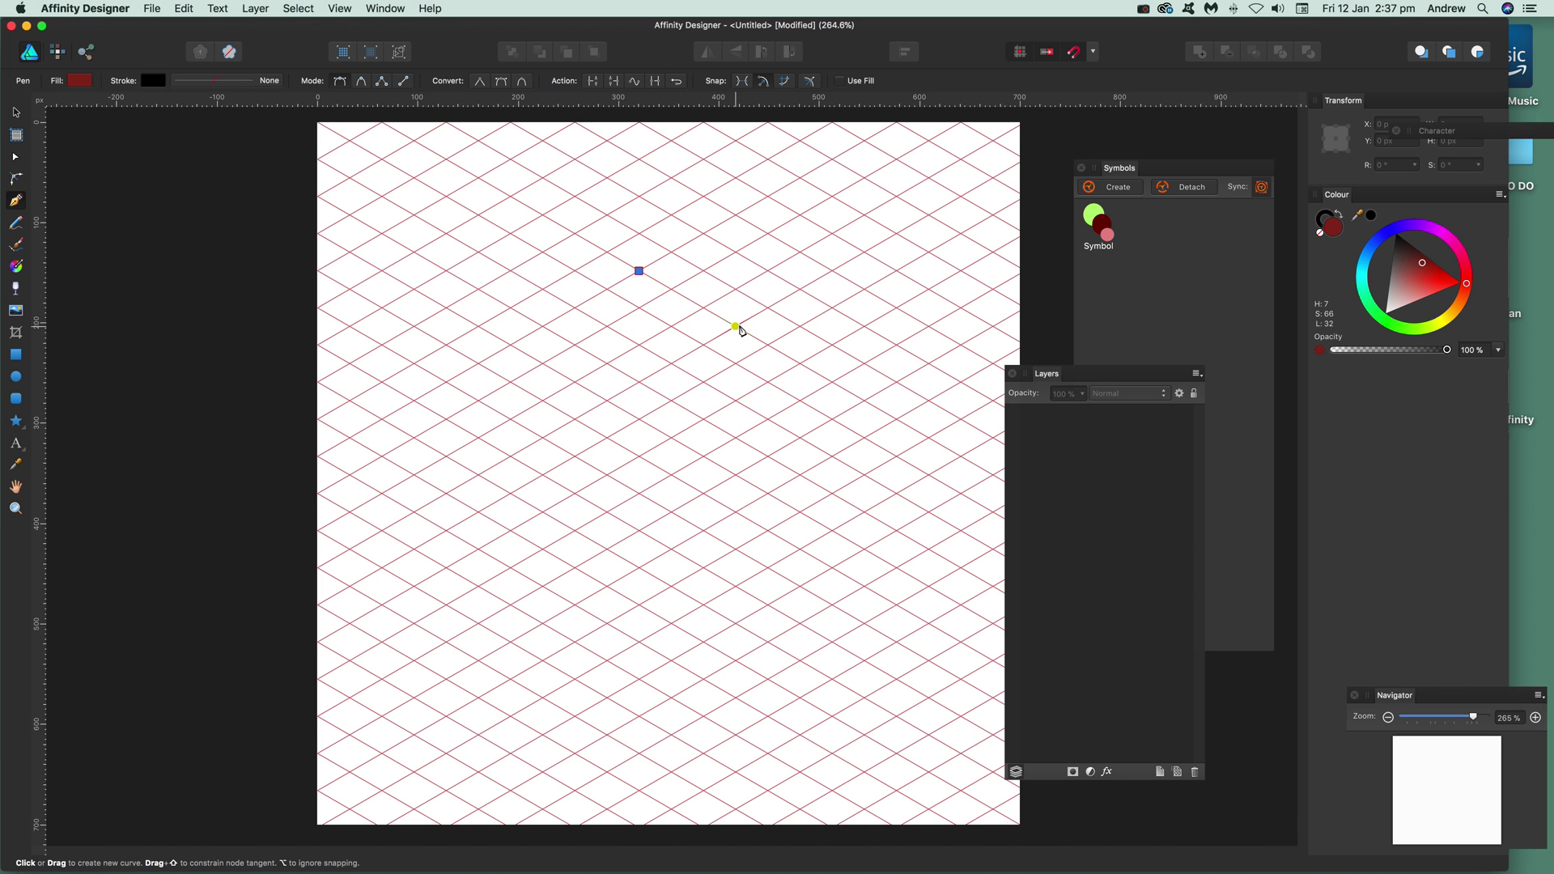
click(735, 326)
click(671, 364)
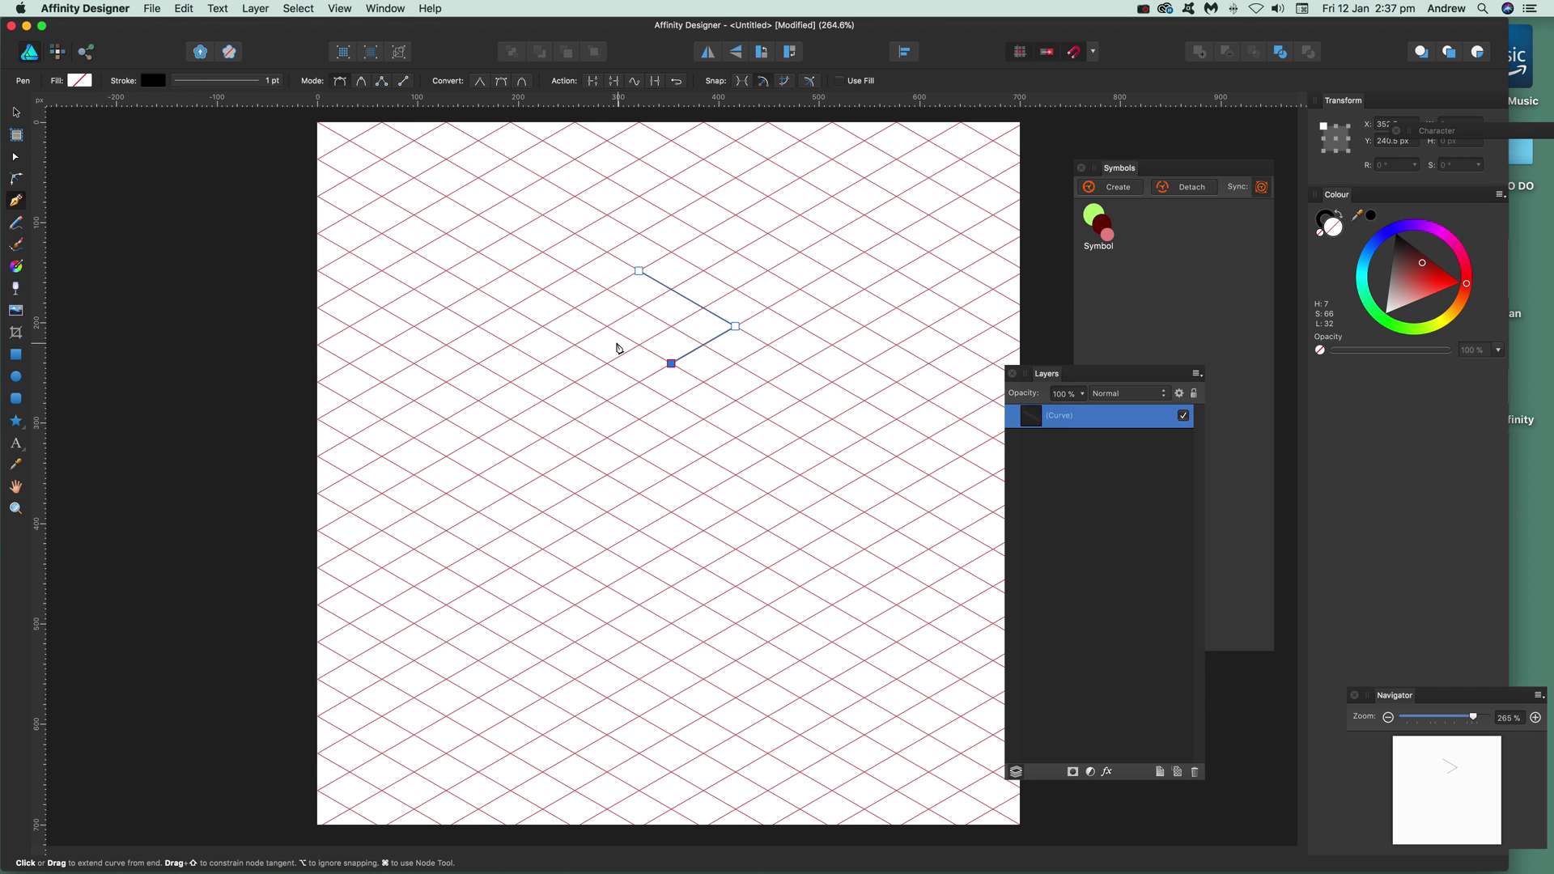
click(574, 308)
click(639, 270)
- Draw the right face below the top and fill it red
click(735, 476)
click(735, 327)
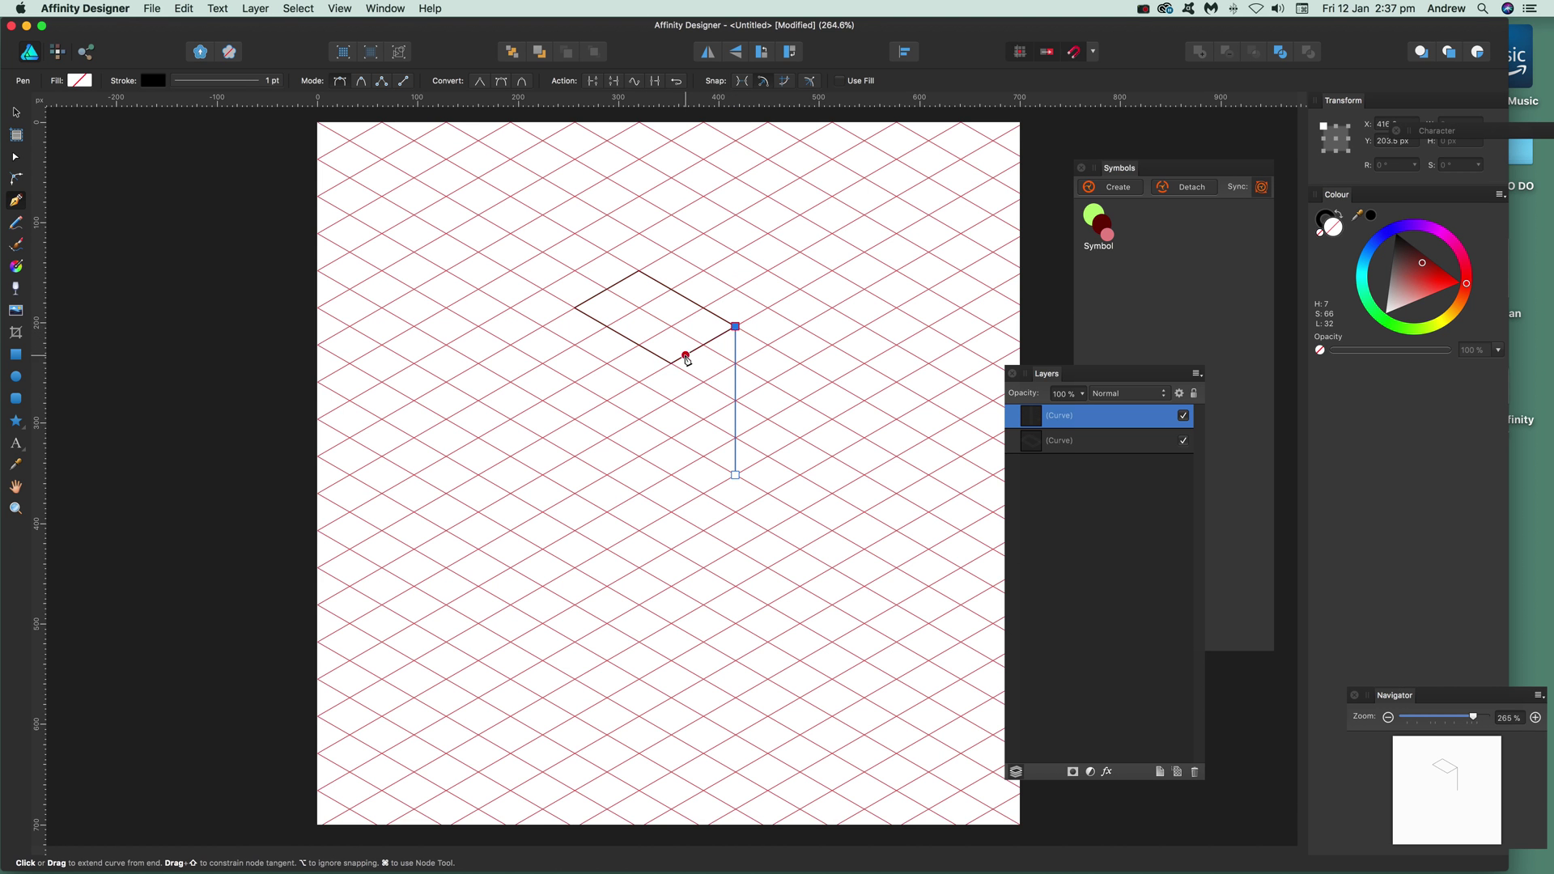
click(671, 364)
click(671, 513)
click(736, 476)
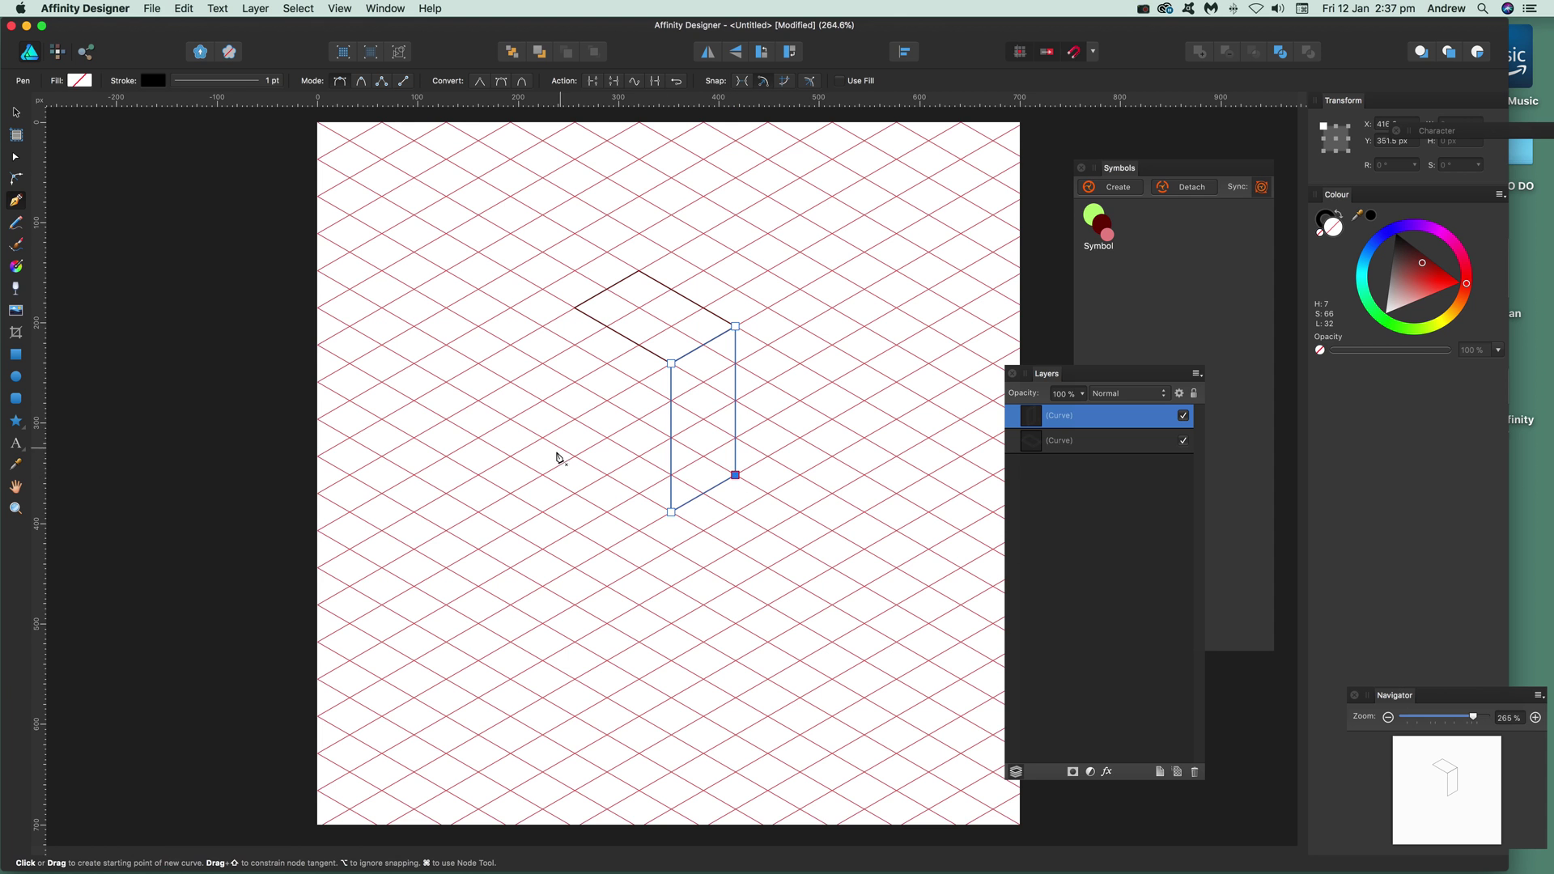
click(1425, 278)
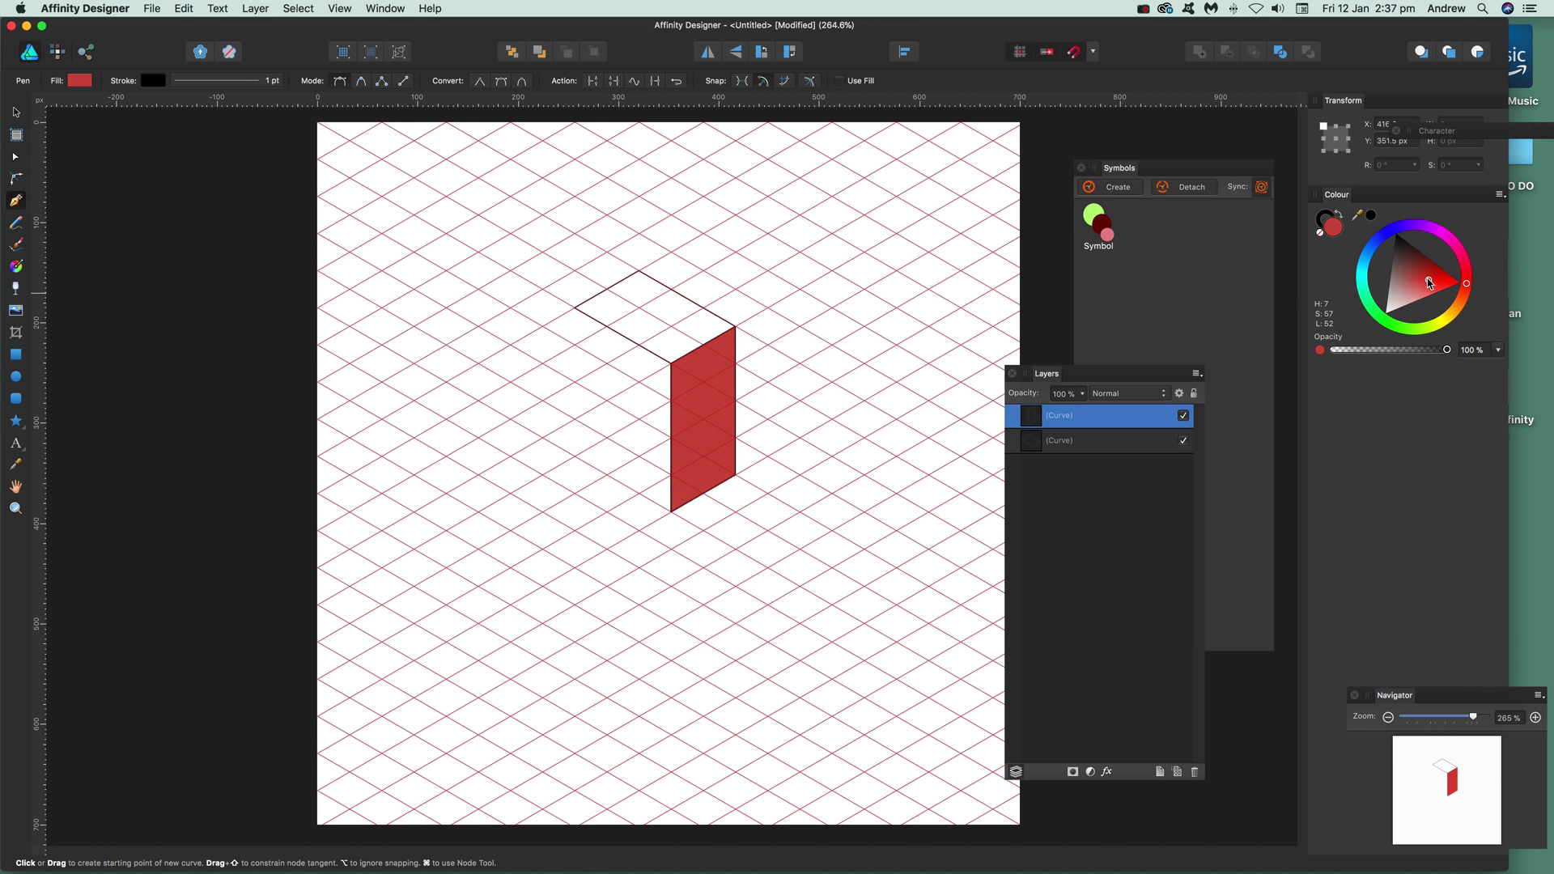
- Draw the left face, fill it dark red, then return to Move tool and deselect
click(575, 308)
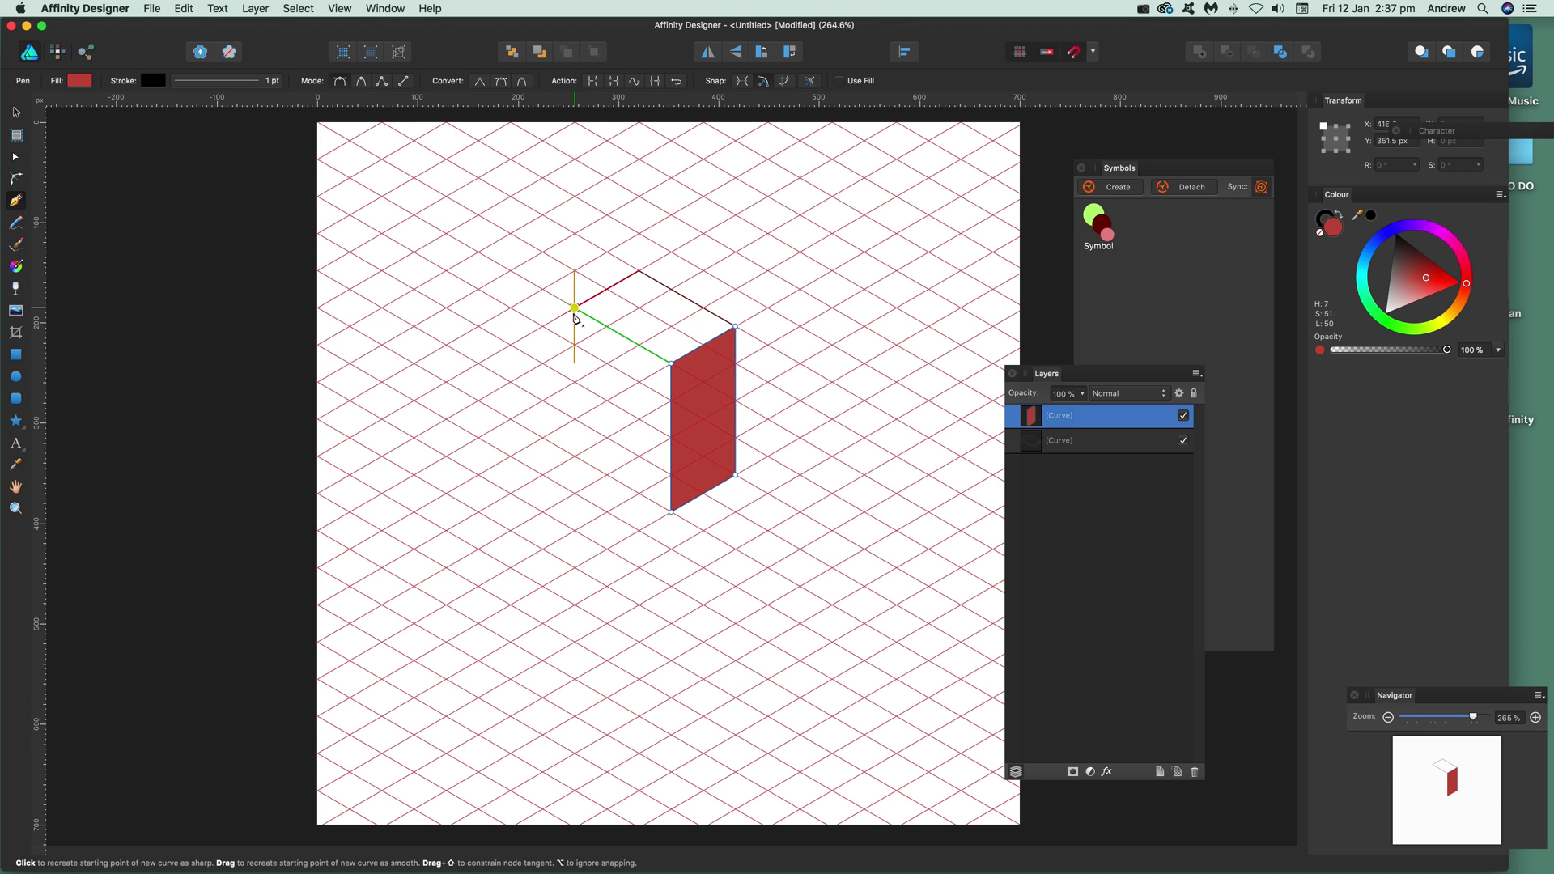
click(575, 457)
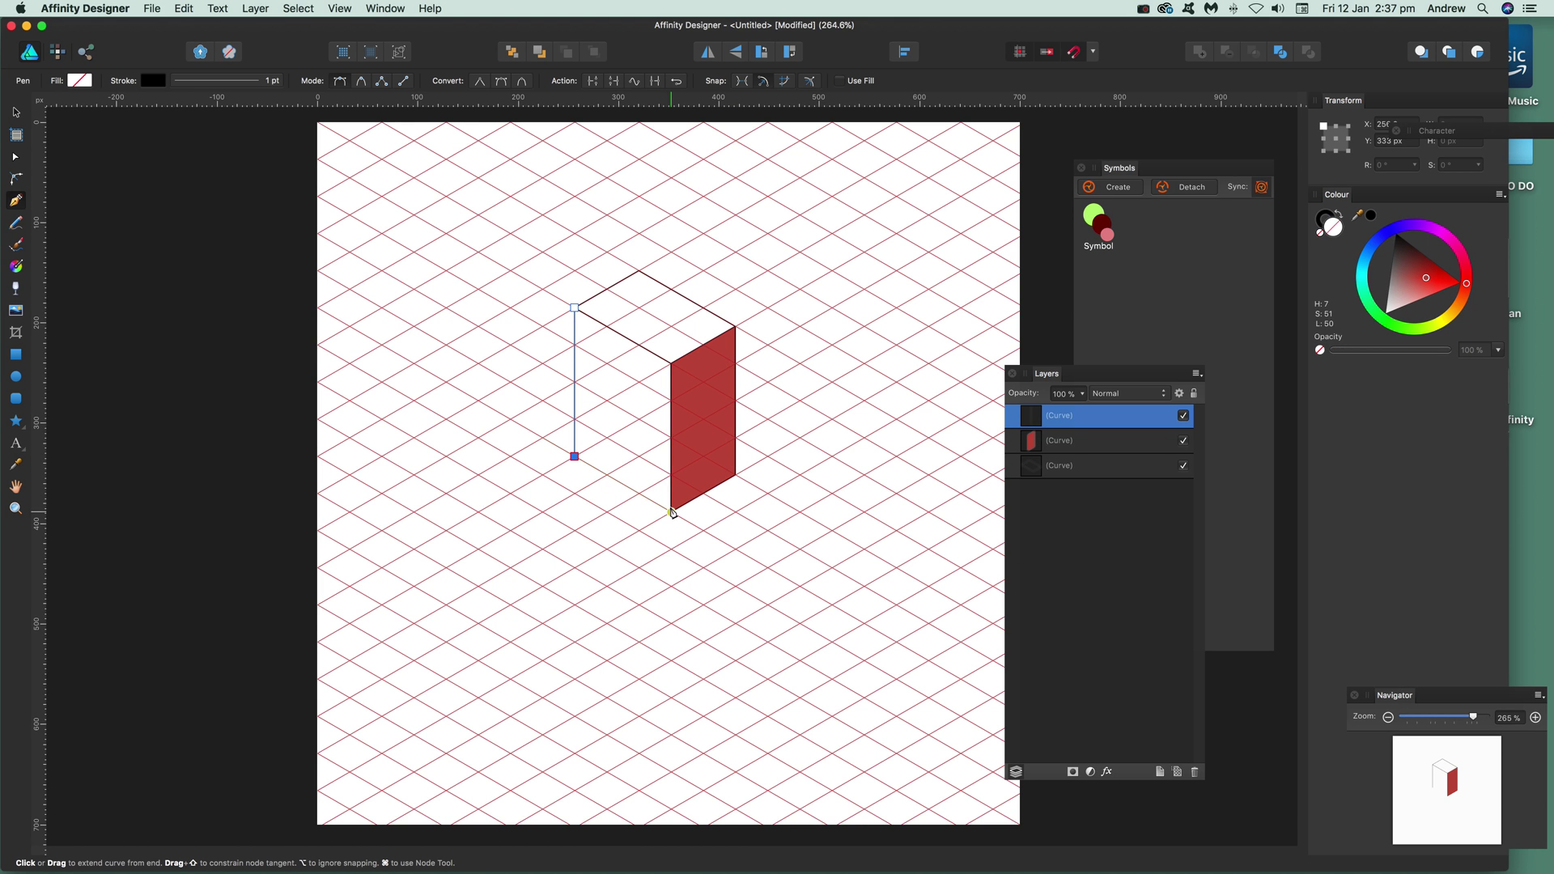
click(671, 511)
click(671, 364)
click(574, 308)
click(1417, 261)
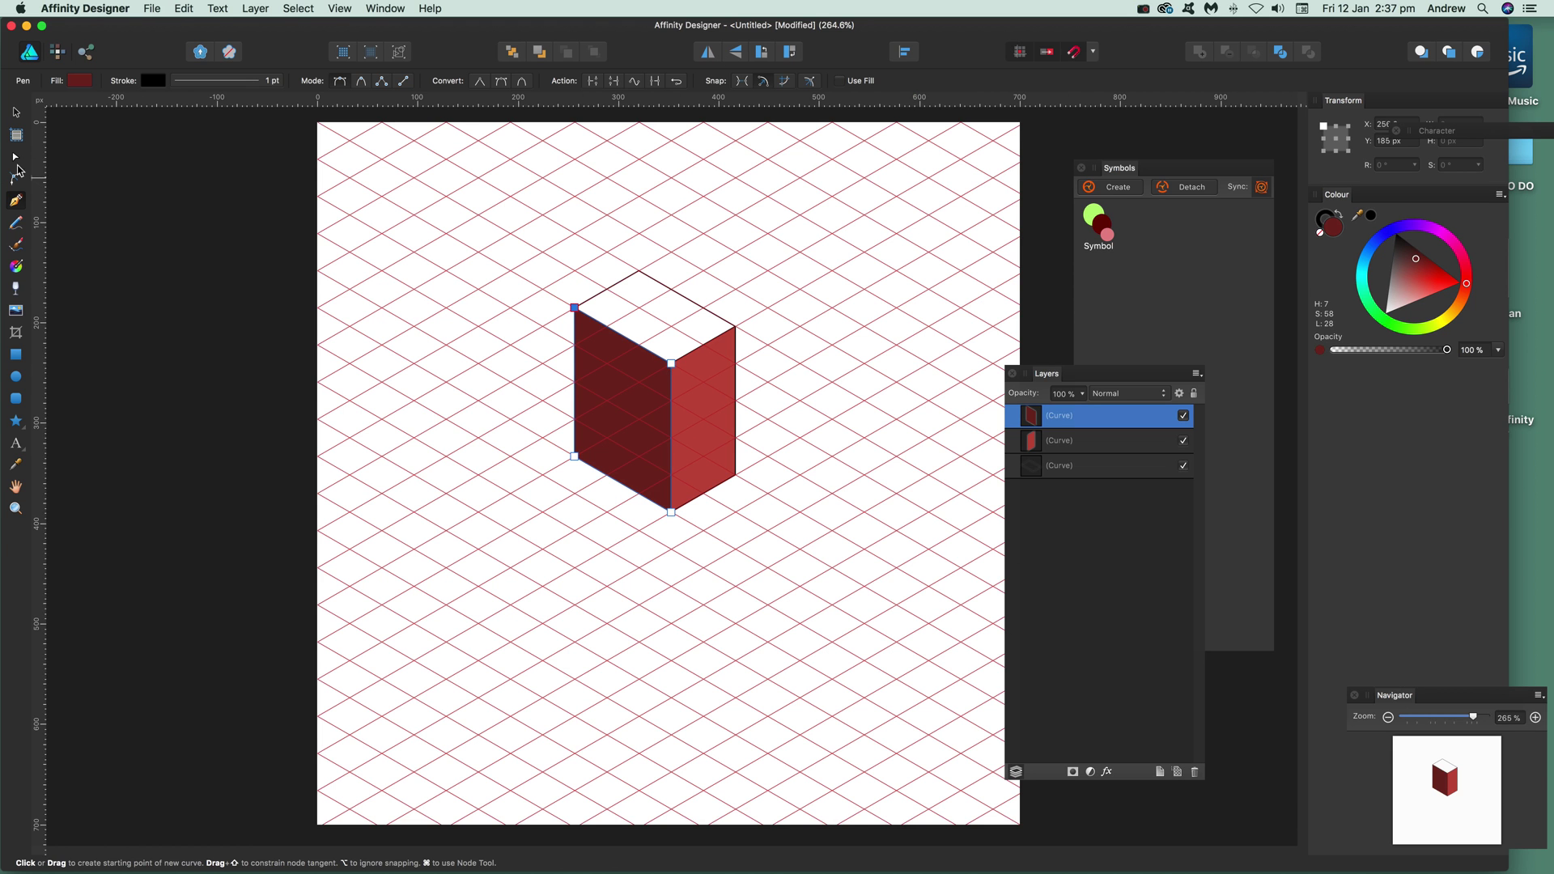
click(16, 113)
click(479, 240)
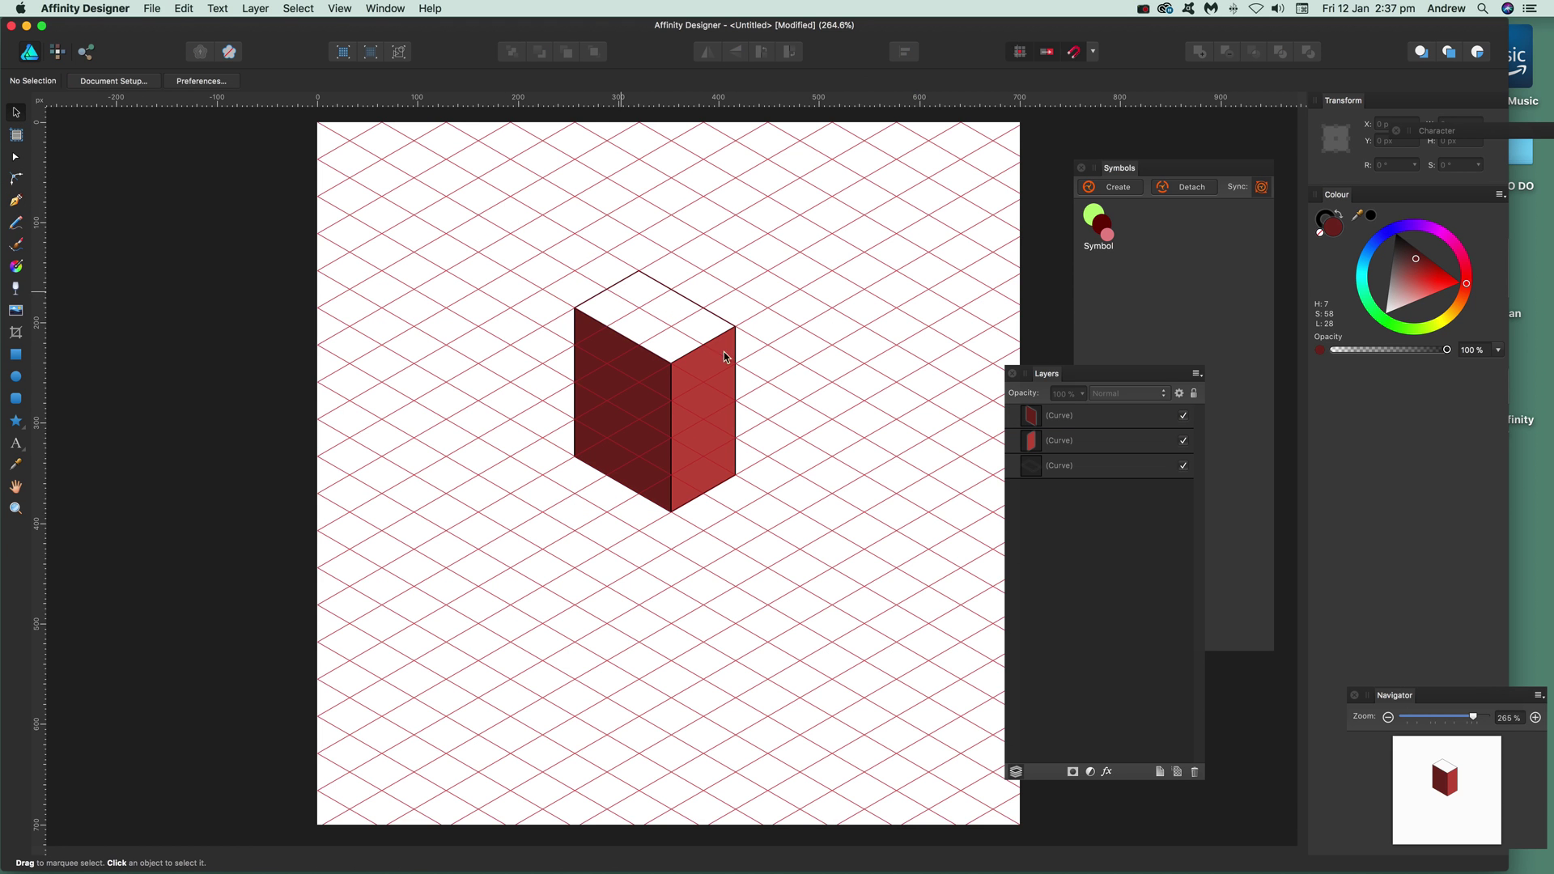